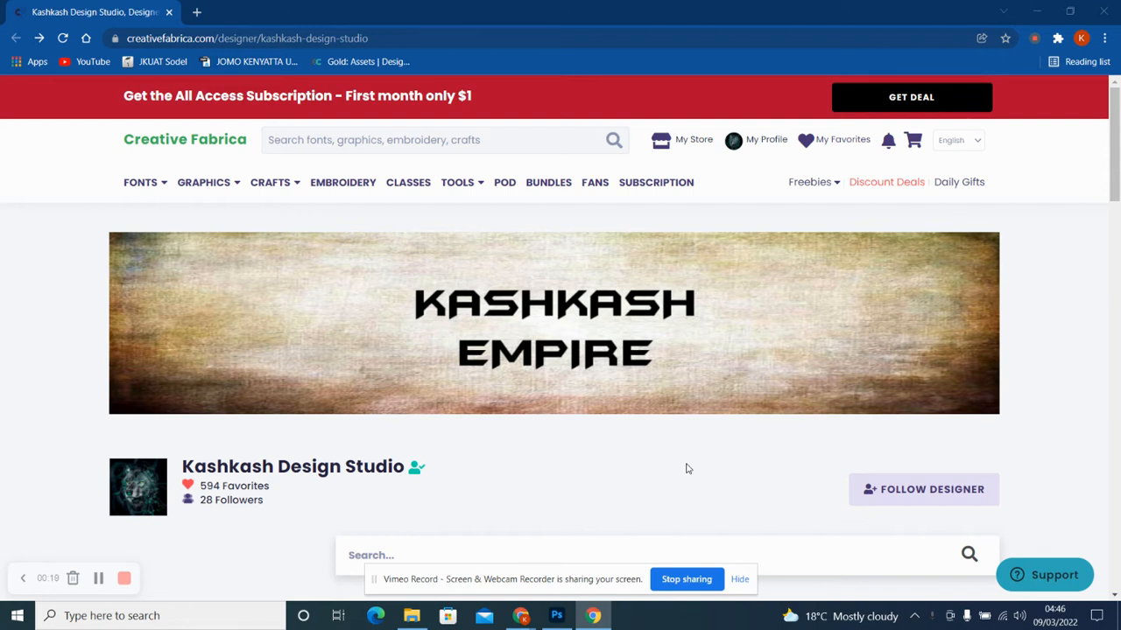
Open the store's designer dashboard and start adding a new graphic product
mouse_move(669, 157)
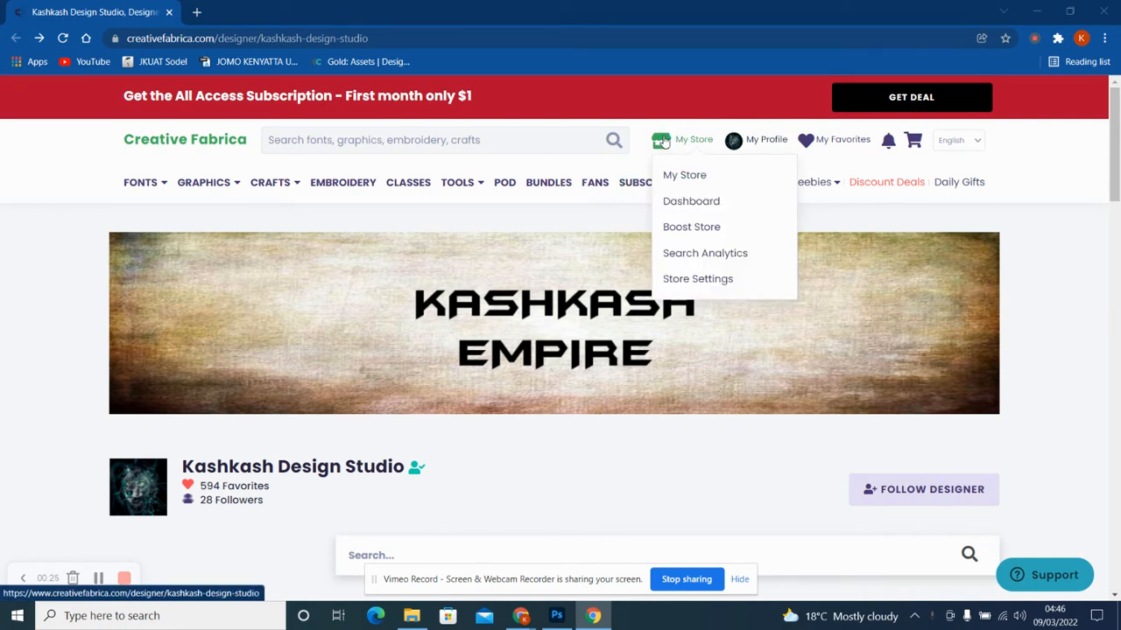
click(686, 202)
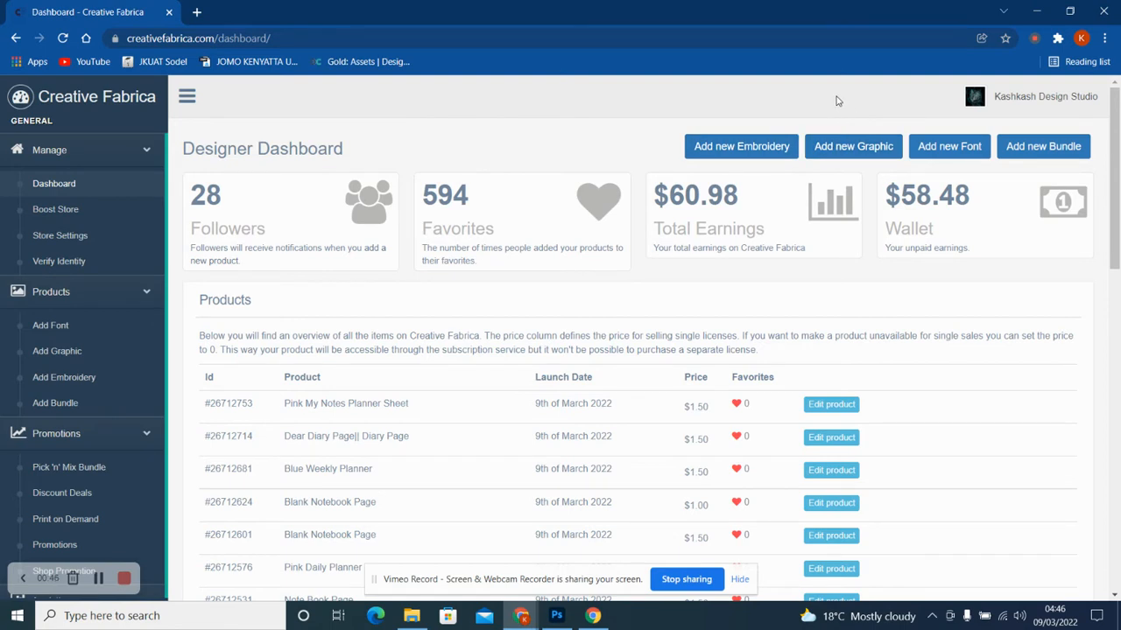
click(837, 148)
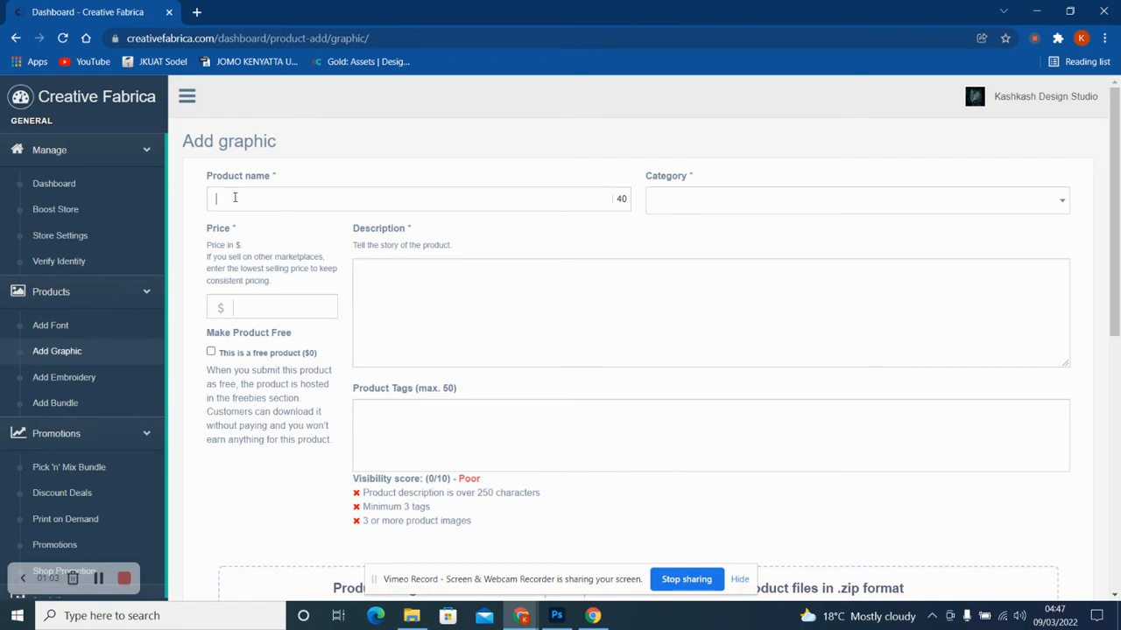
Enter "Office Calendar 2022 || 2022 Calendar" as the product name
text(Office Calenda)
key(BackSpace)
text(er)
key(BackSpace)
key(BackSpace)
key(BackSpace)
text(ar 2022 |  2022 Calendar)
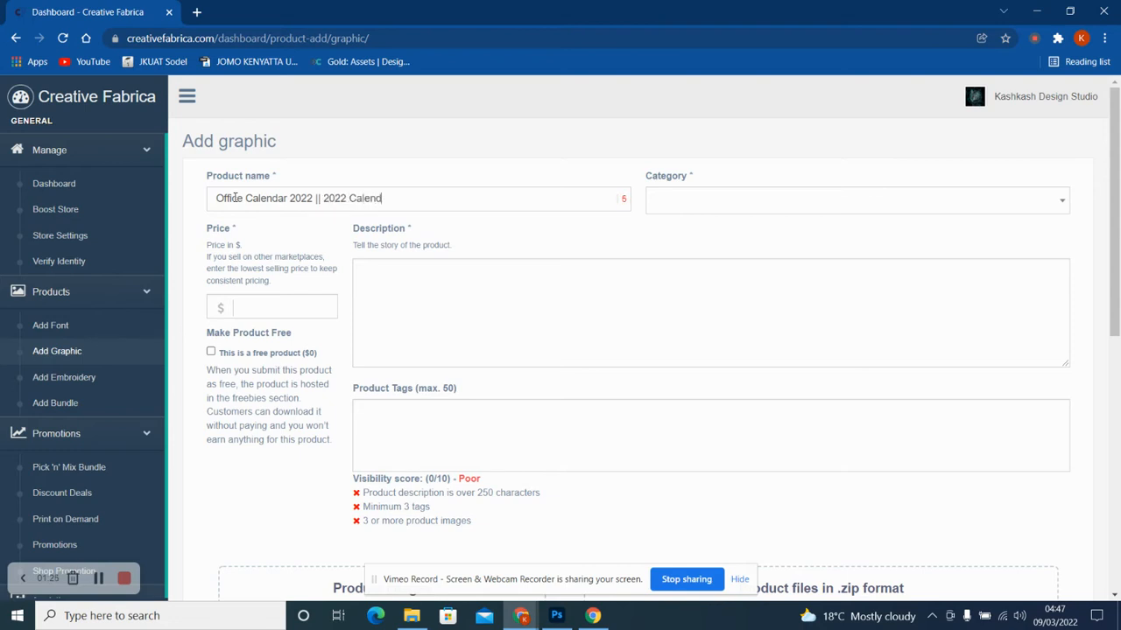
Set the product's category to Graphic Templates > Print Templates and its price to $3.00
click(871, 207)
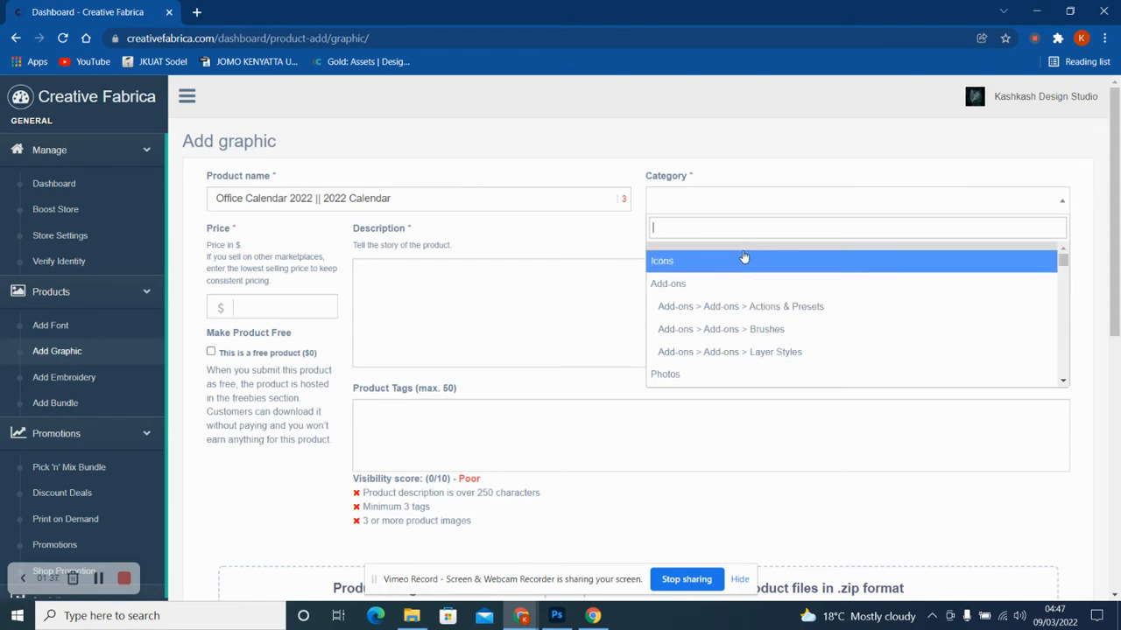
click(1063, 382)
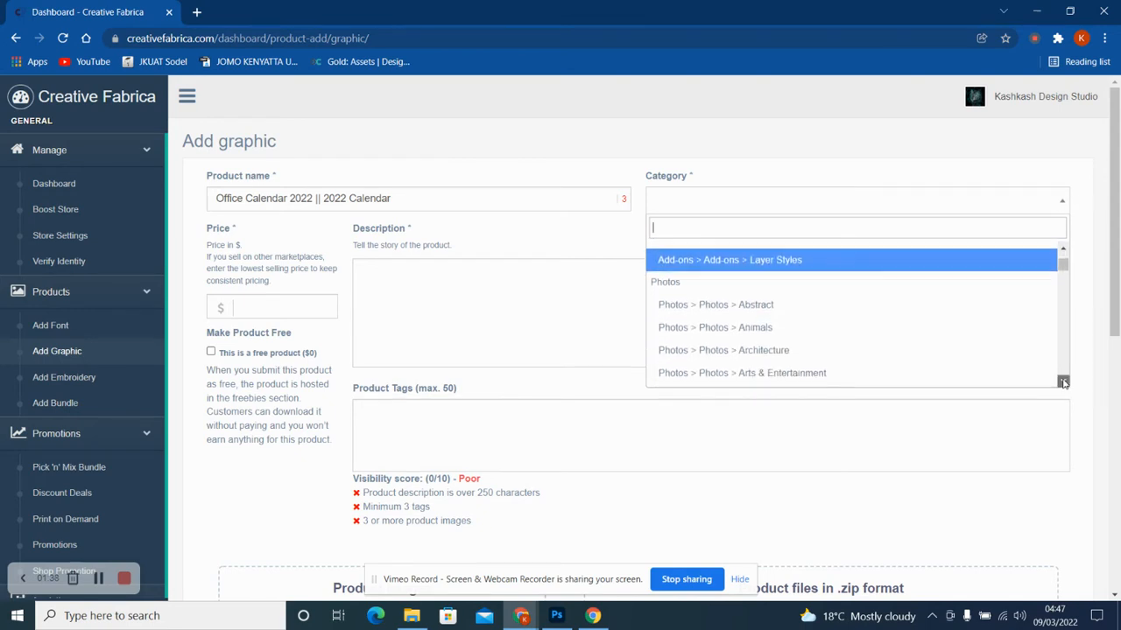
click(1063, 382)
click(1063, 382)
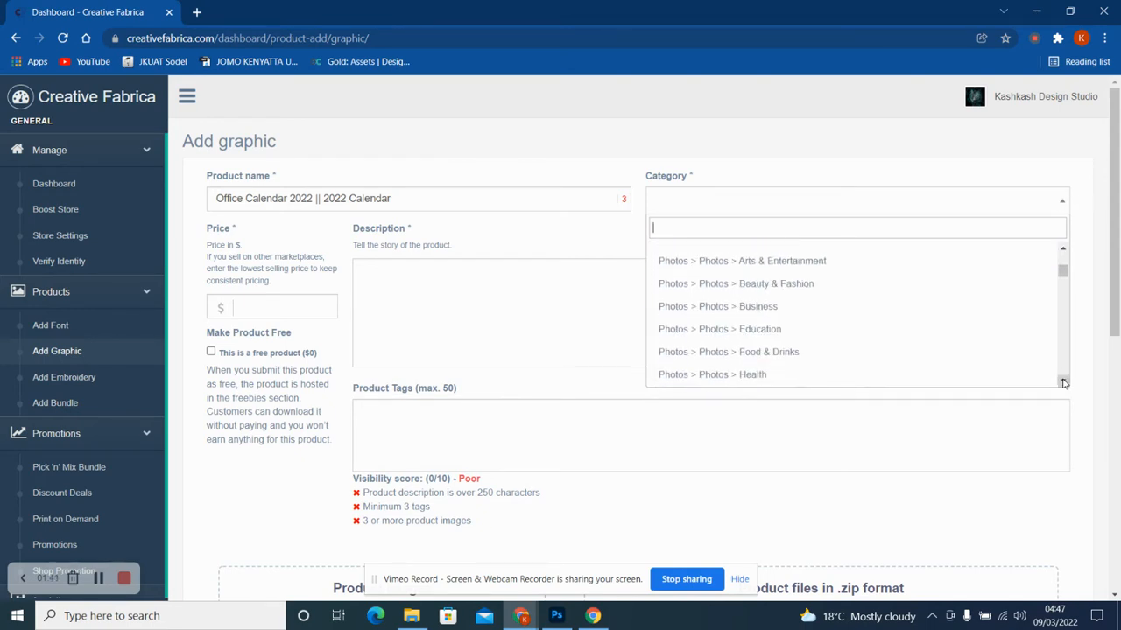
drag(1063, 382, 1063, 382)
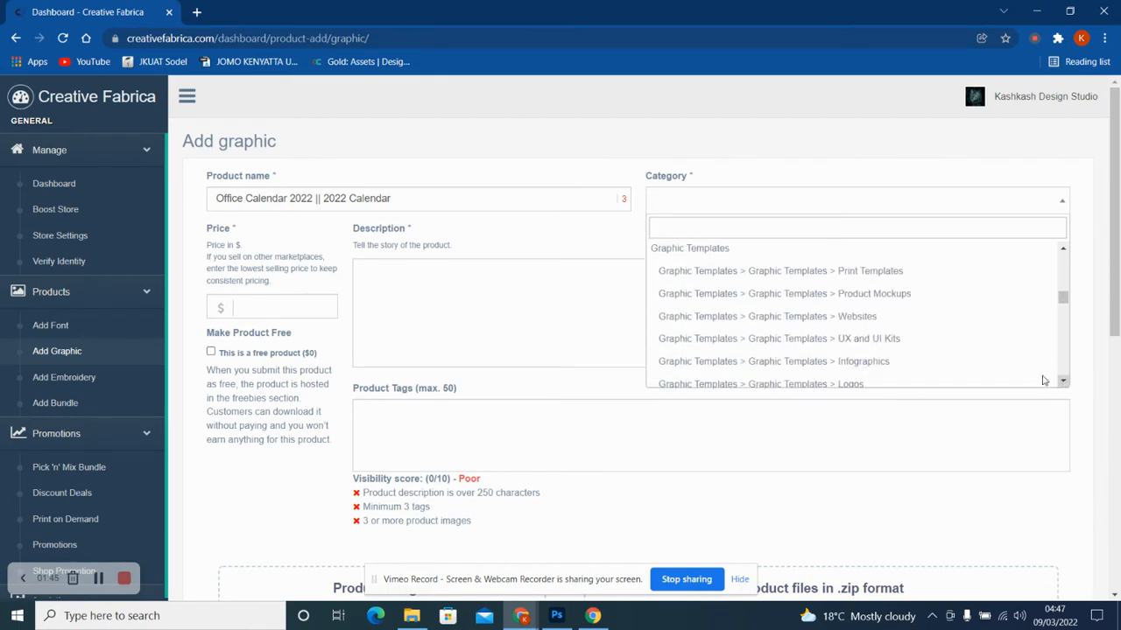
click(842, 280)
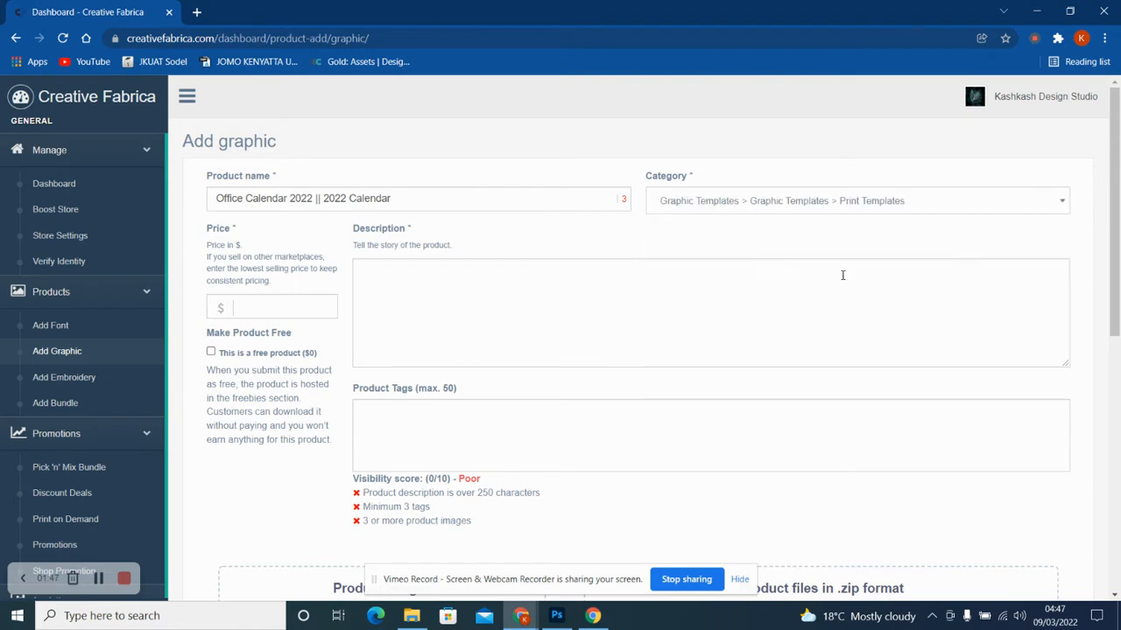
click(253, 305)
text(3.00)
Begin the description with the lines "This is a 2022 calendar." and "It consists of 12 pages in PDF and PNG file format."
text(This )
text(is )
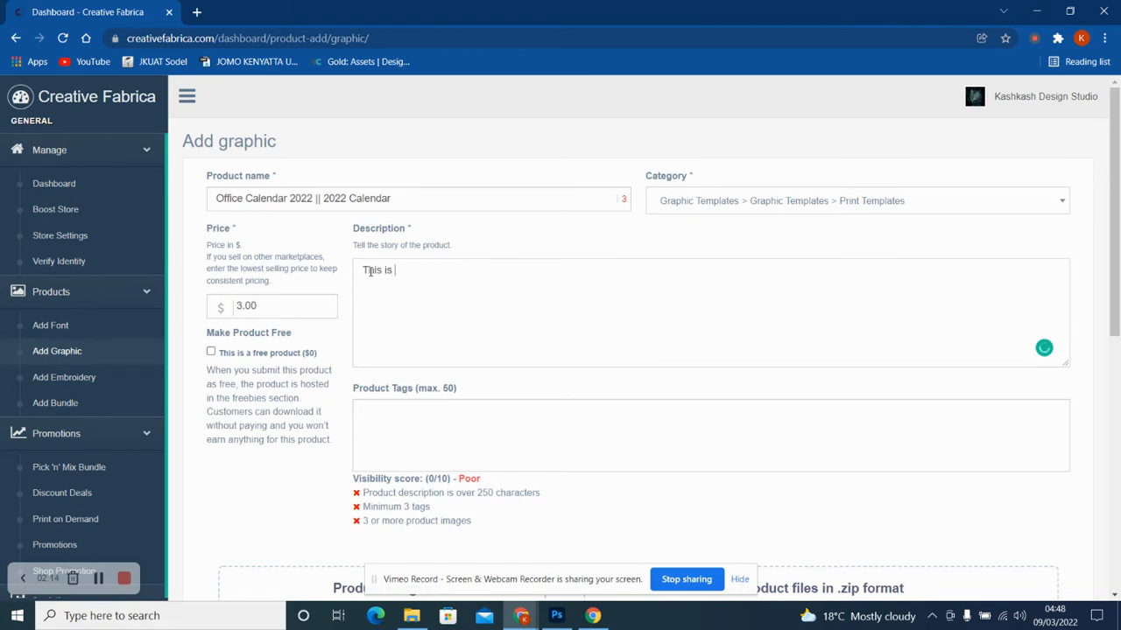
text(a 2022 calenda)
text(r)
text(It consis)
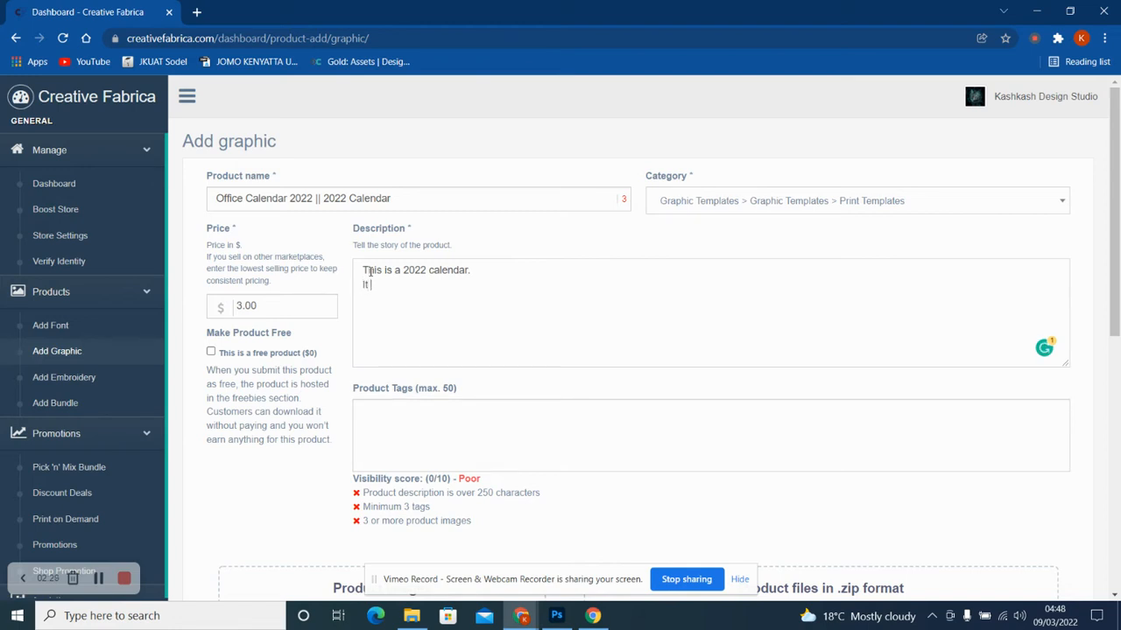
text(ts )
text(of 12 pages in P)
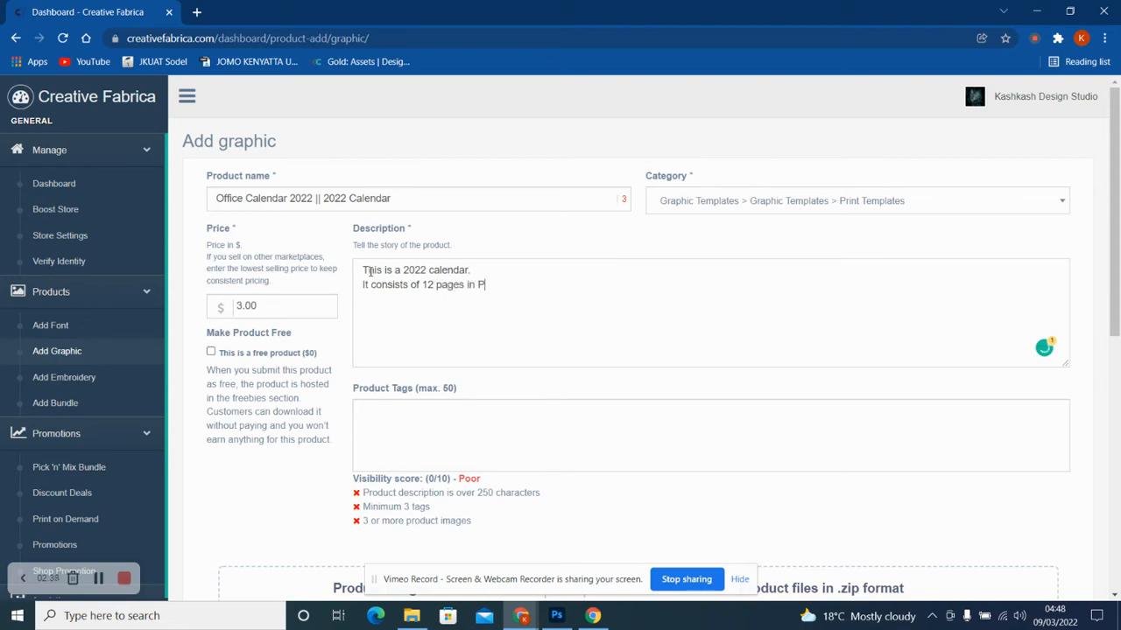
text(DF and PNG file format.)
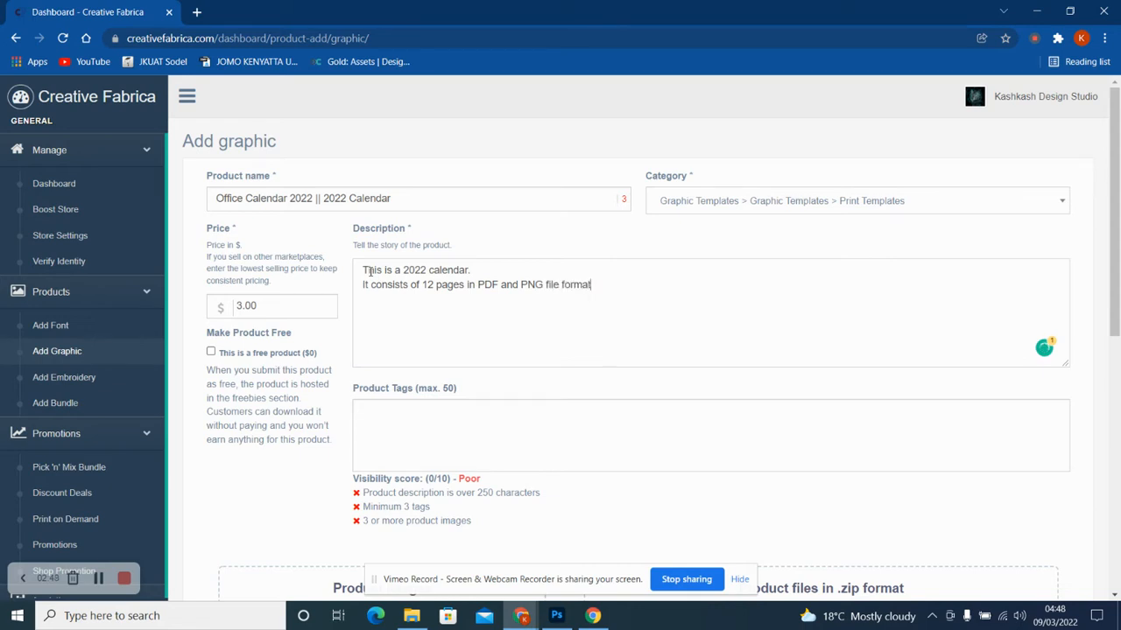
Add a new description line reading "The estimated size is 1414 by 2000 px."
key(Return)
text(The estimated size is 11)
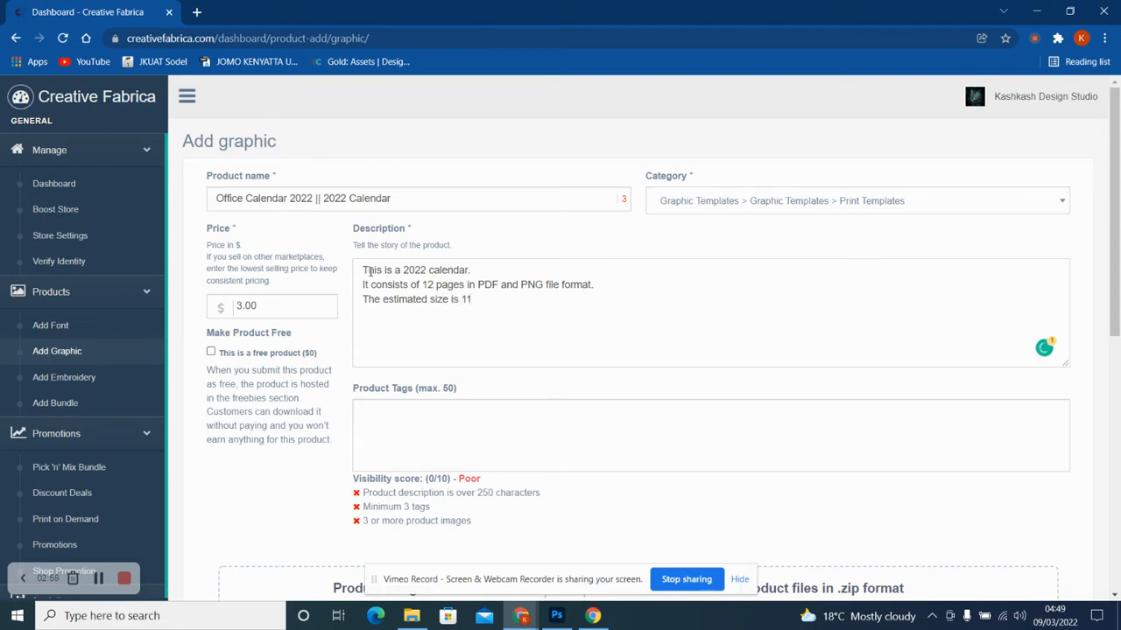
key(BackSpace)
text(414 by 2000)
text( px  .)
key(Return)
Add the description line "The calendar is most suitable for use in an office kind of setup."
text(The cale)
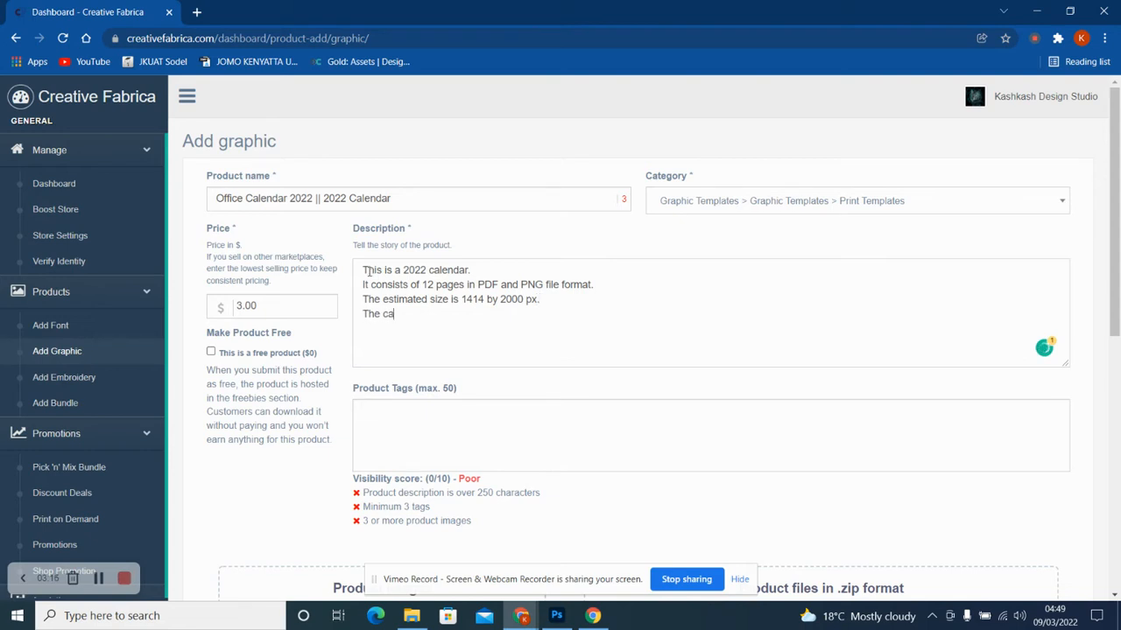
text(ndar is most ssuti)
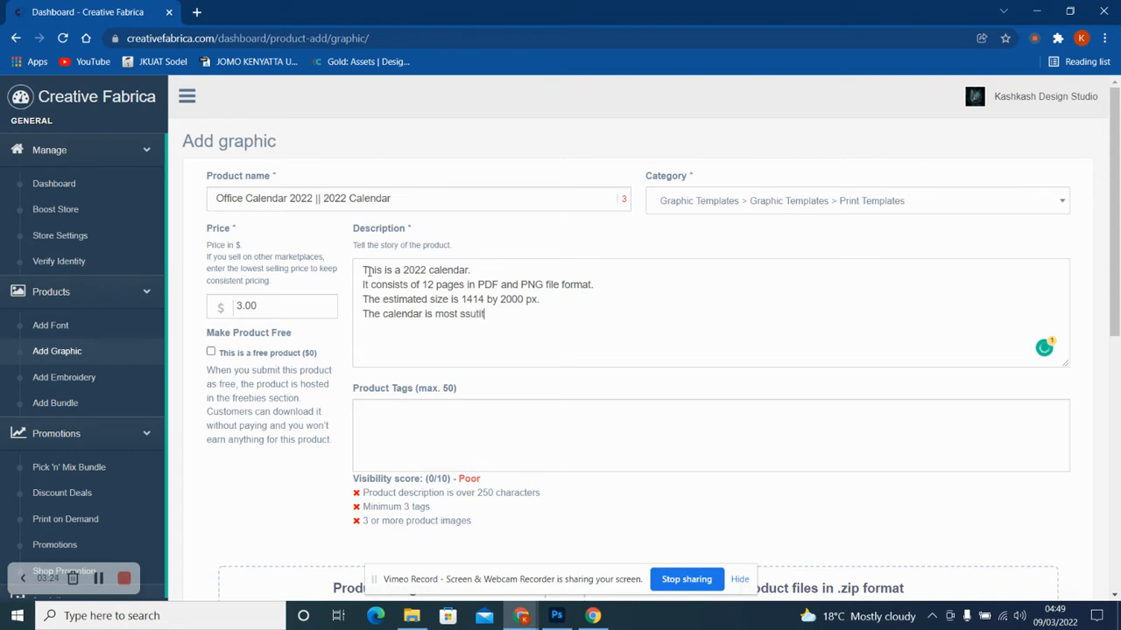
key(BackSpace)
key(BackSpace)
key(BackSpace)
key(BackSpace)
key(BackSpace)
text(uitabl)
text(e for use in an office kind )
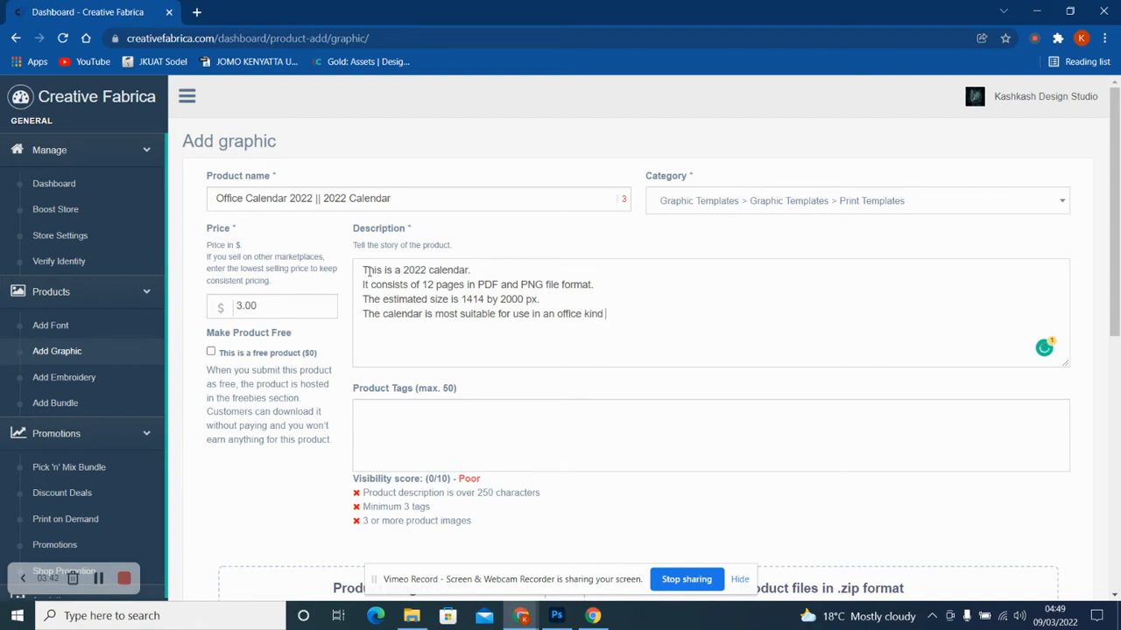
text(of setup. )
Finish the description: "Do not increase the size too much to avoid destroying the image quality but the PNG file format can be adjusted using your suitable software."
text(Do no)
text(t increas)
text(e the si)
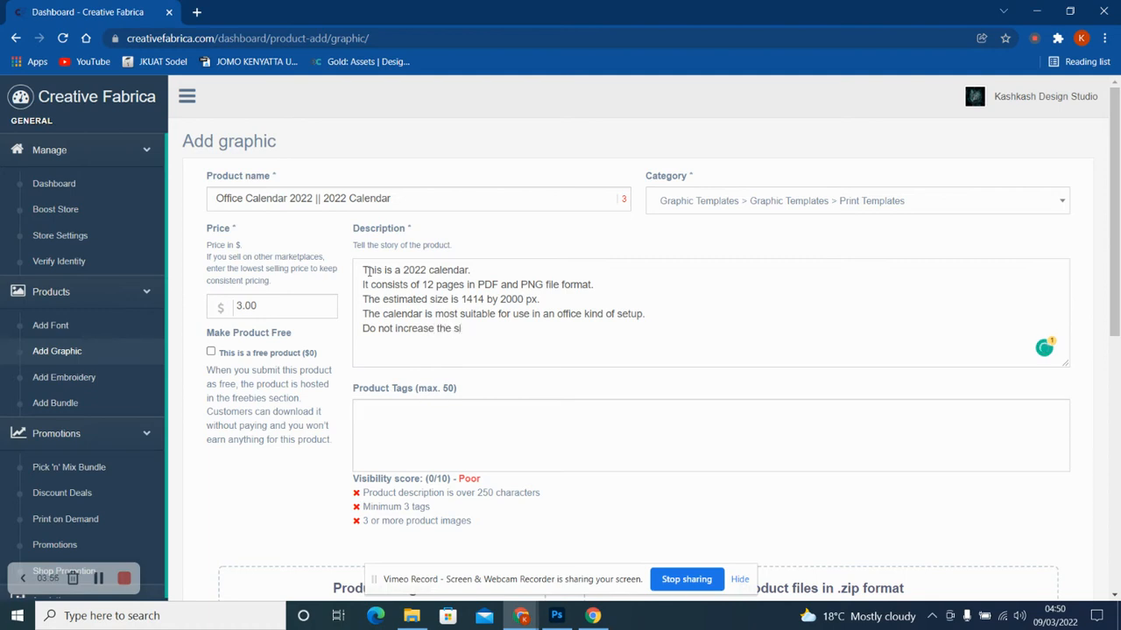
text(ze too much to avoid dest)
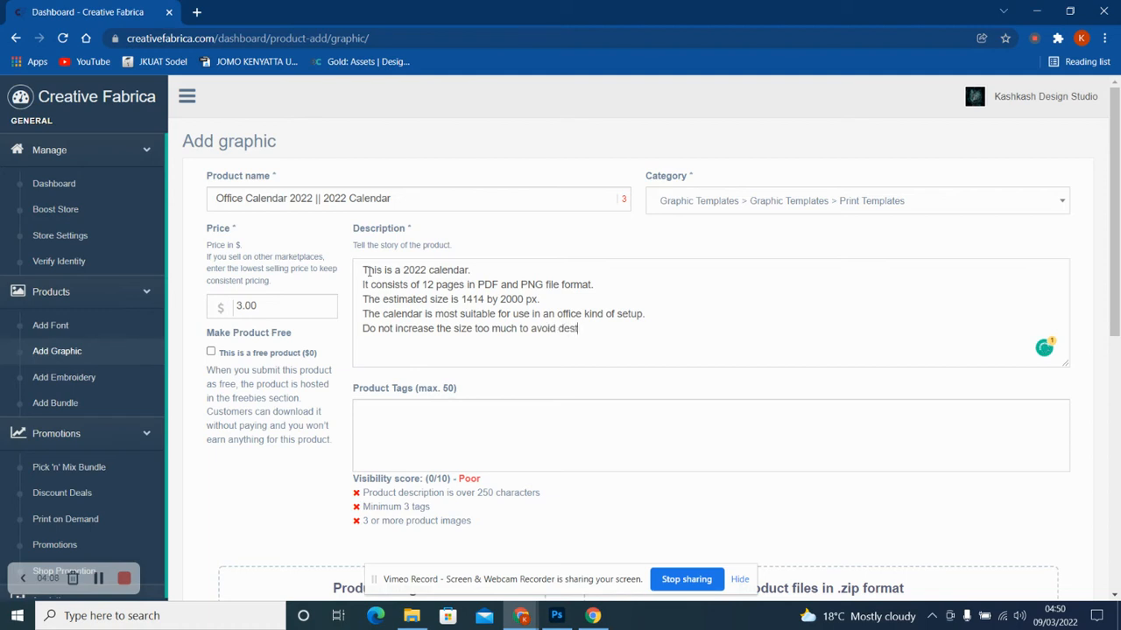
text(roying the image qulity)
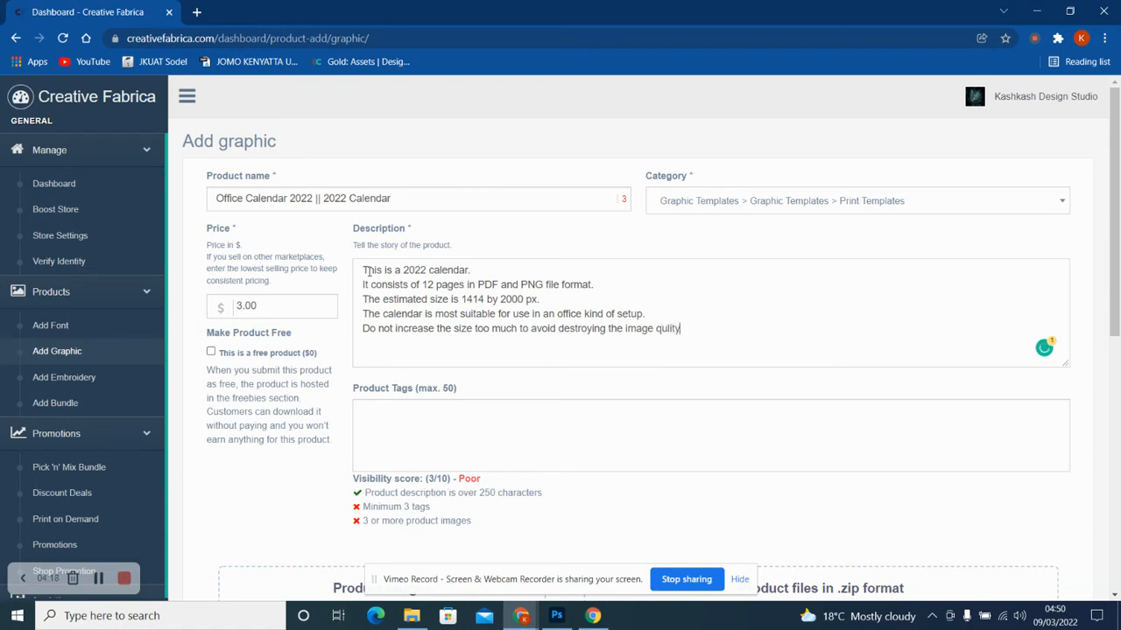
key(BackSpace)
key(BackSpace)
key(BackSpace)
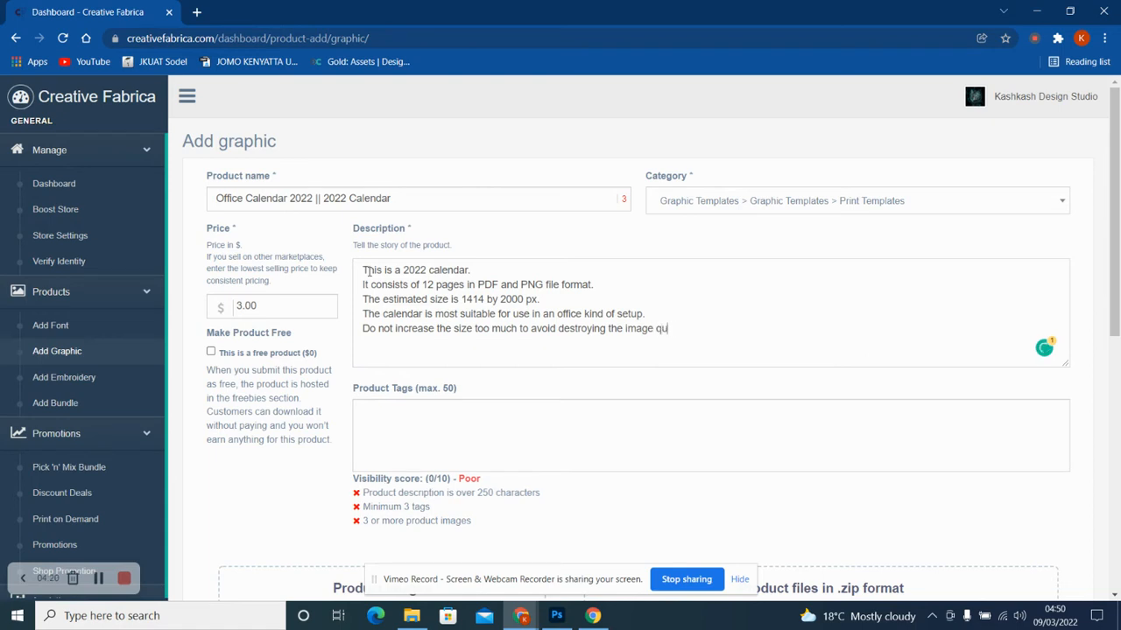
text(a)
text(li)
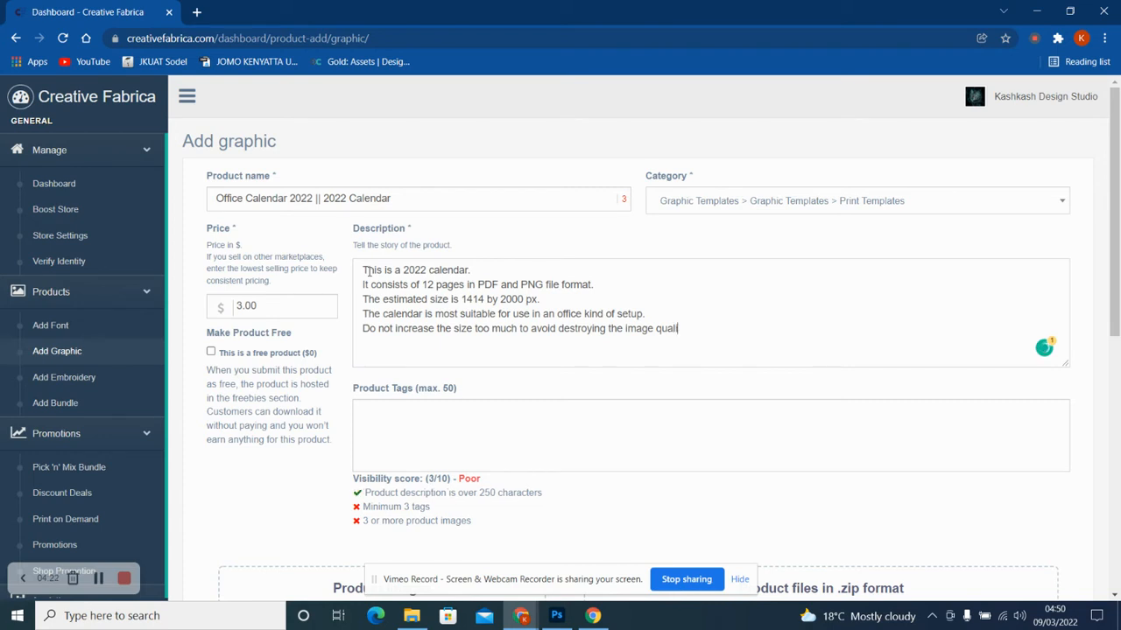
text(ty but the PNG file forma)
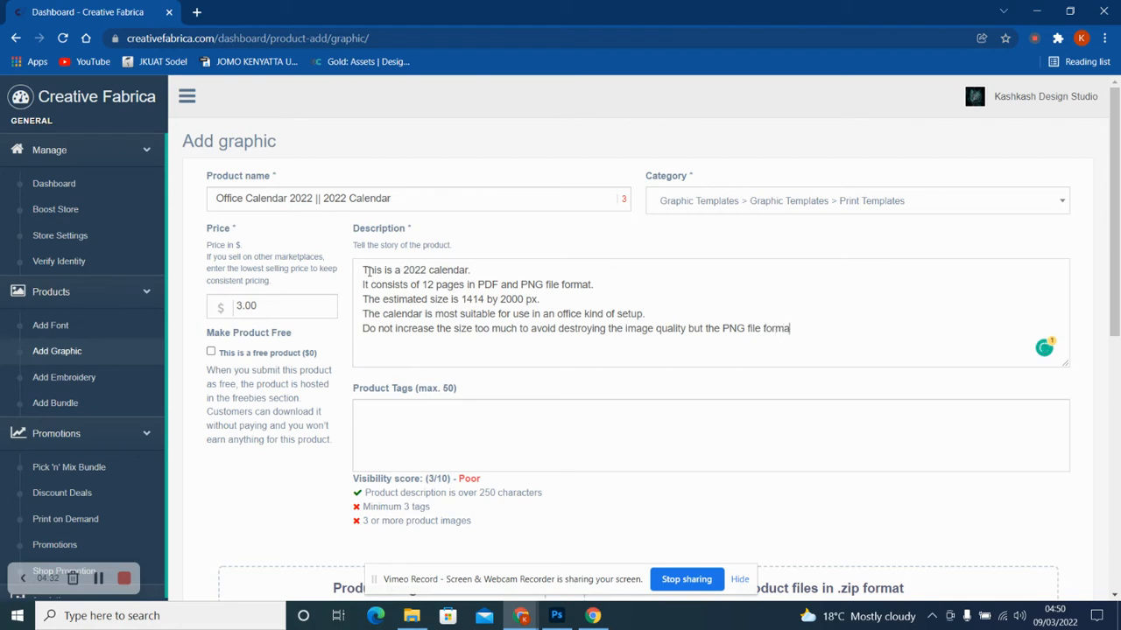
text(t can be adjusted using you)
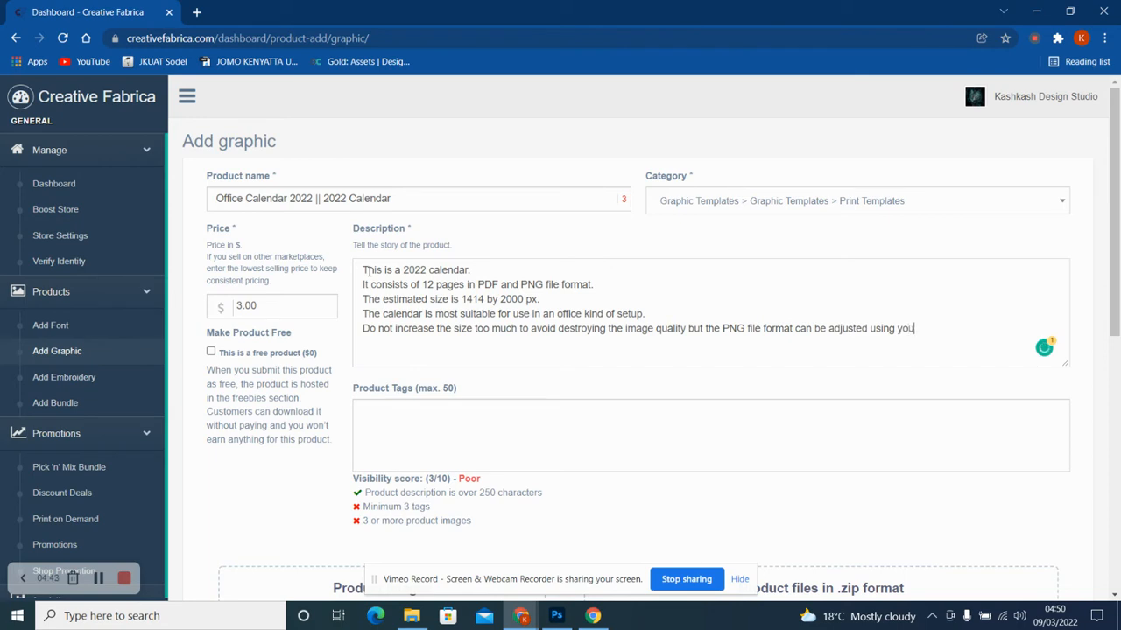
text(r suitable software.)
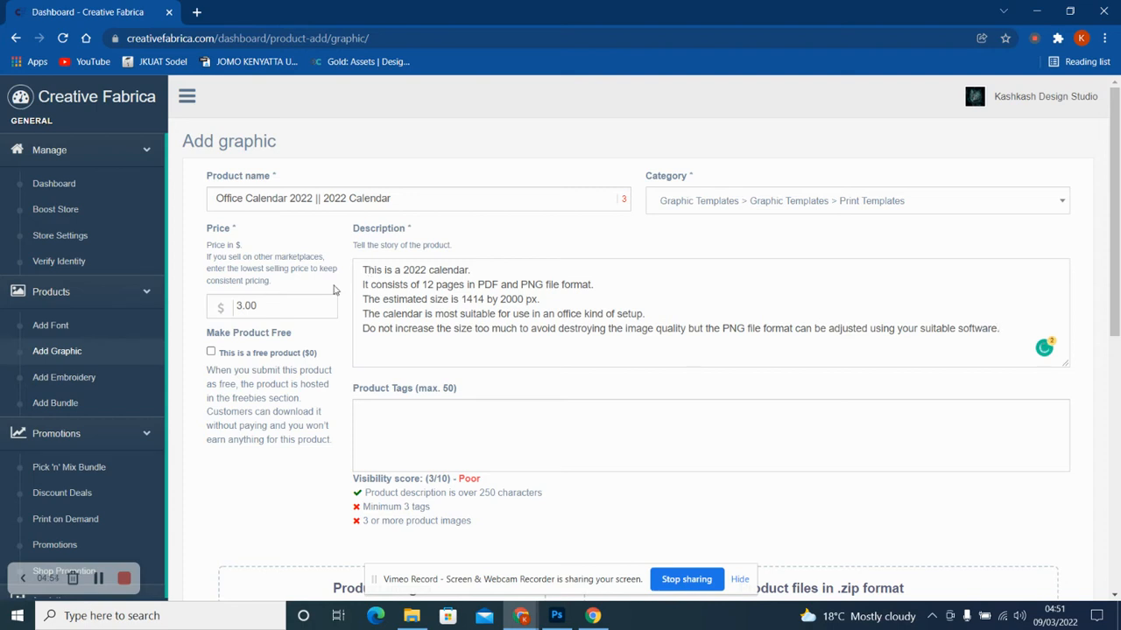
Add the product tags "Calendar" and "2022 Calendar"
click(366, 413)
text(calena)
key(BackSpace)
text(dar)
key(Return)
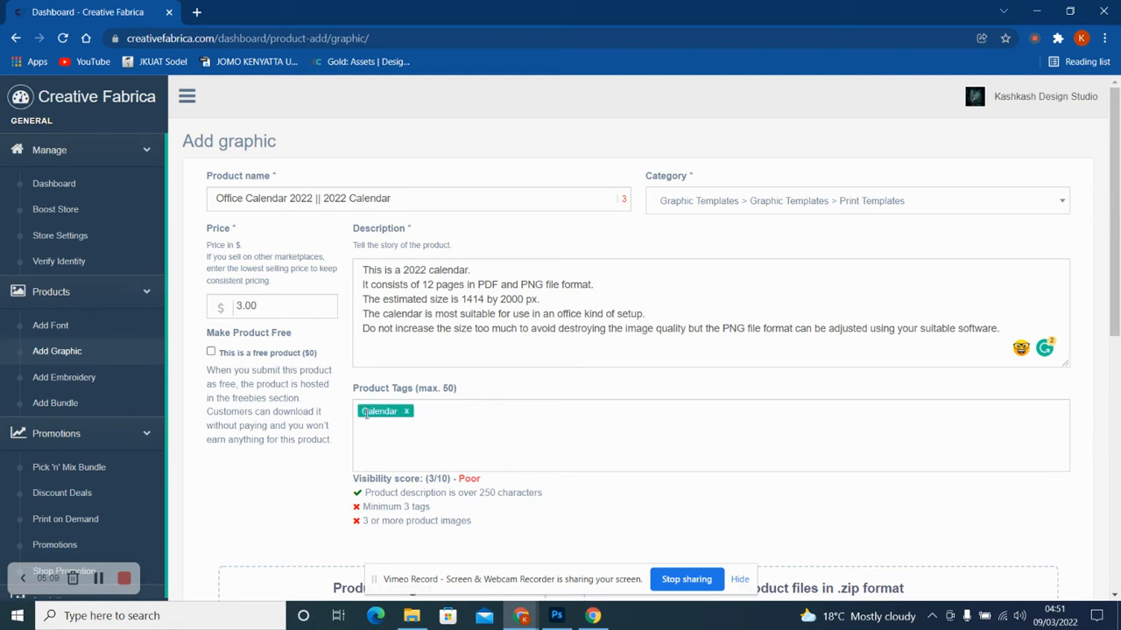
text(20)
text(02)
text(2 )
text(calend)
text(a)
text(r)
key(Return)
Add two more product tags, "2022" and "Office Calendar"
text(200)
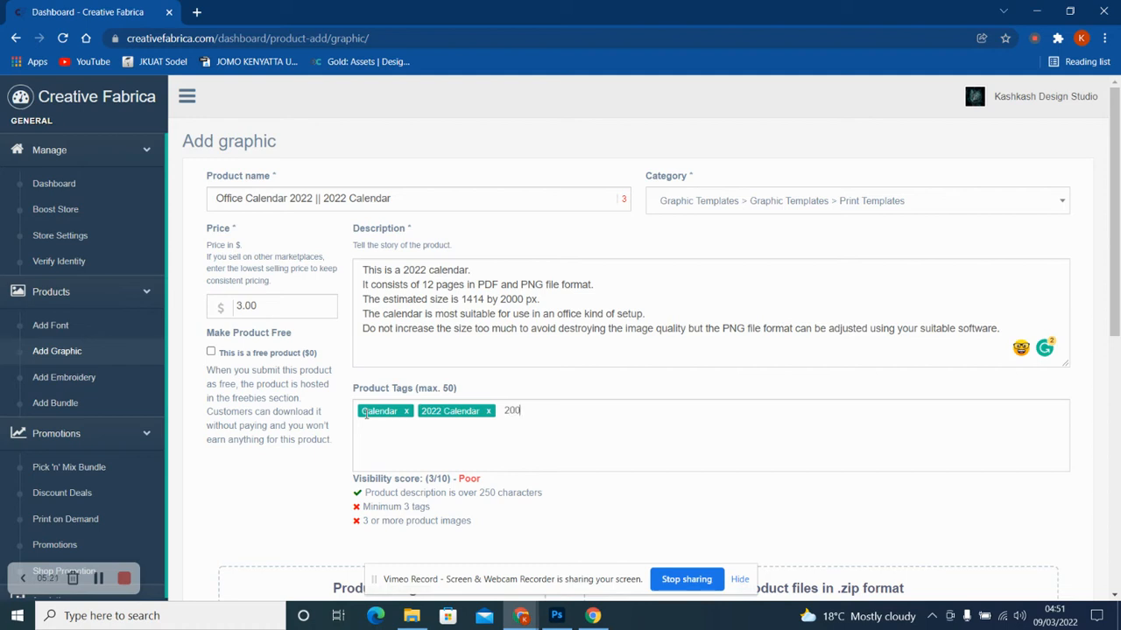
text(22)
key(Return)
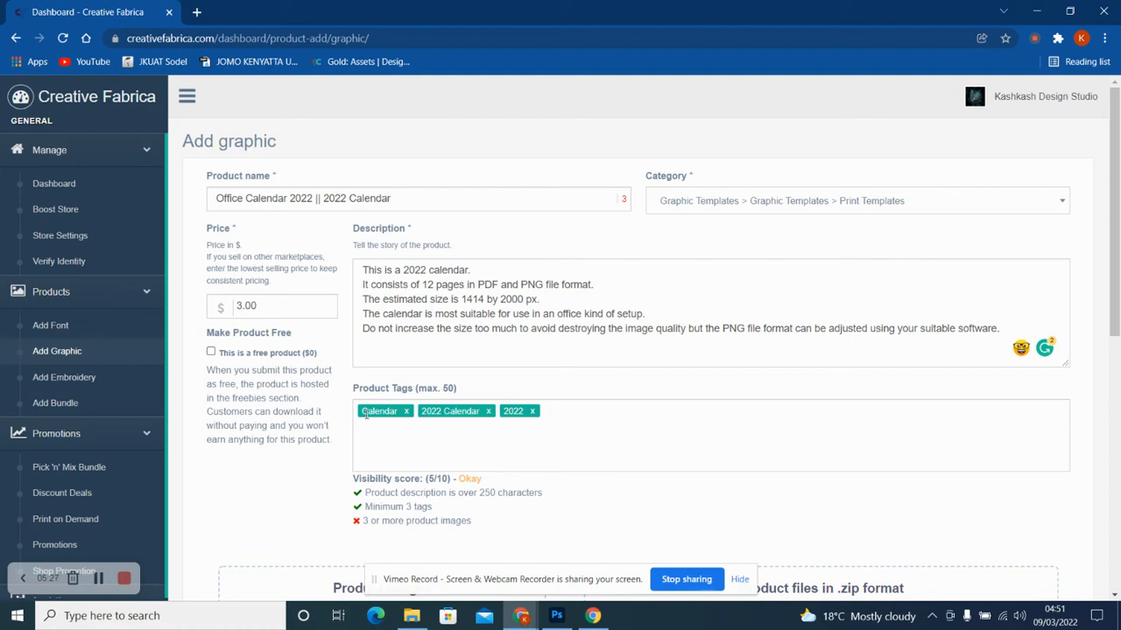
text(office calendar)
key(Return)
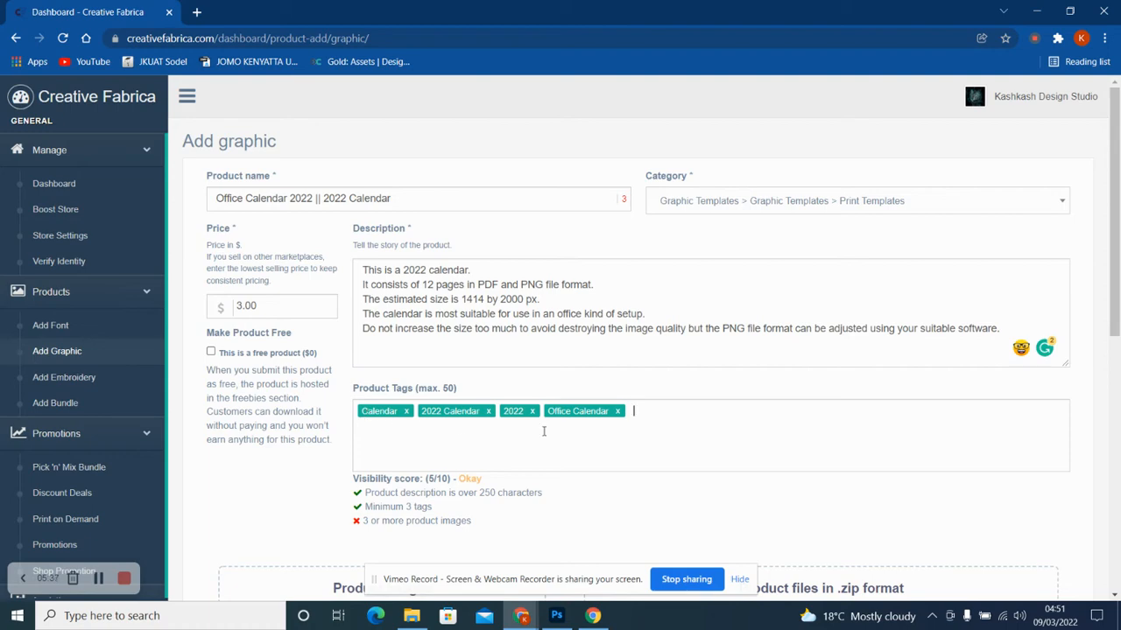
Upload "JAN-DEC 2022 (1)" from the PAPER PRINTABLES folder as the first product image
scroll(634, 411, down, 5)
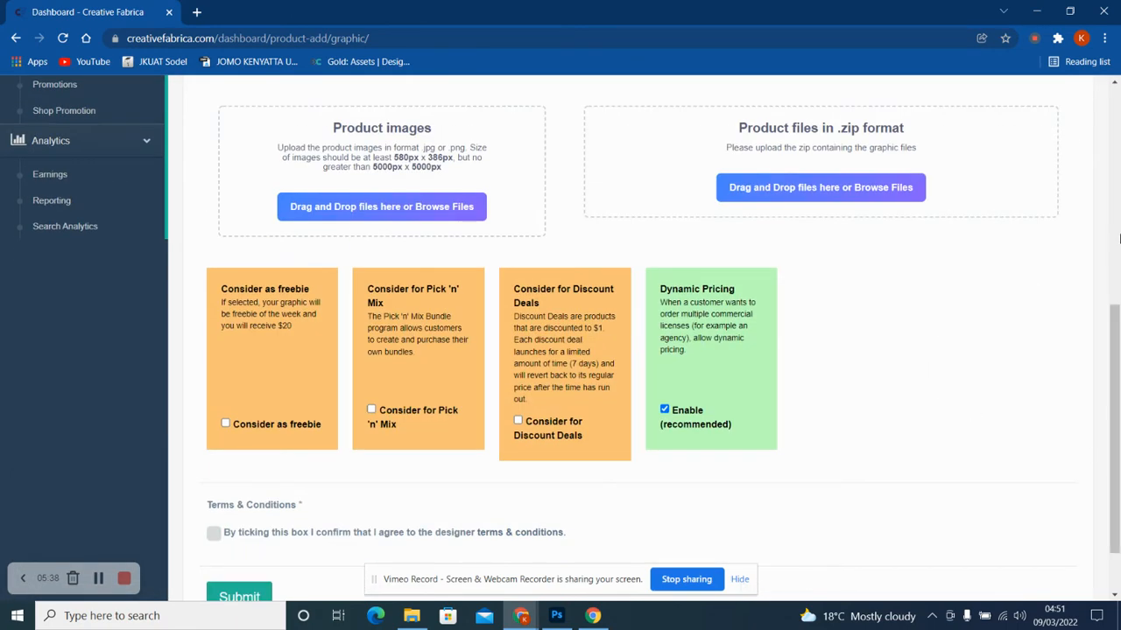
scroll(1114, 82, up, 2)
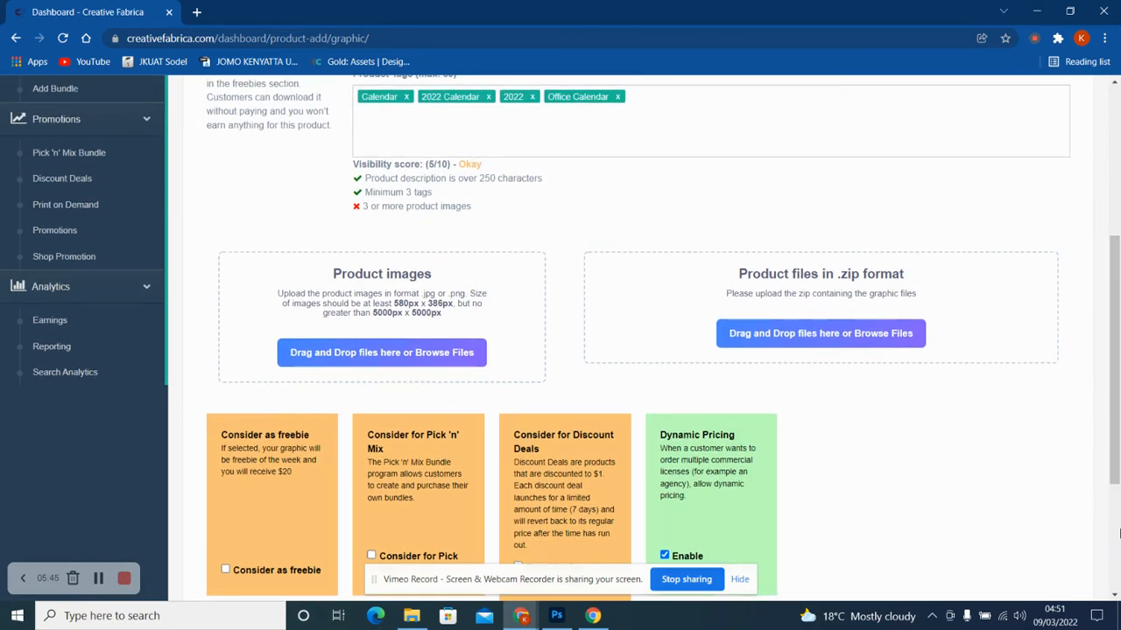
scroll(1117, 533, down, 3)
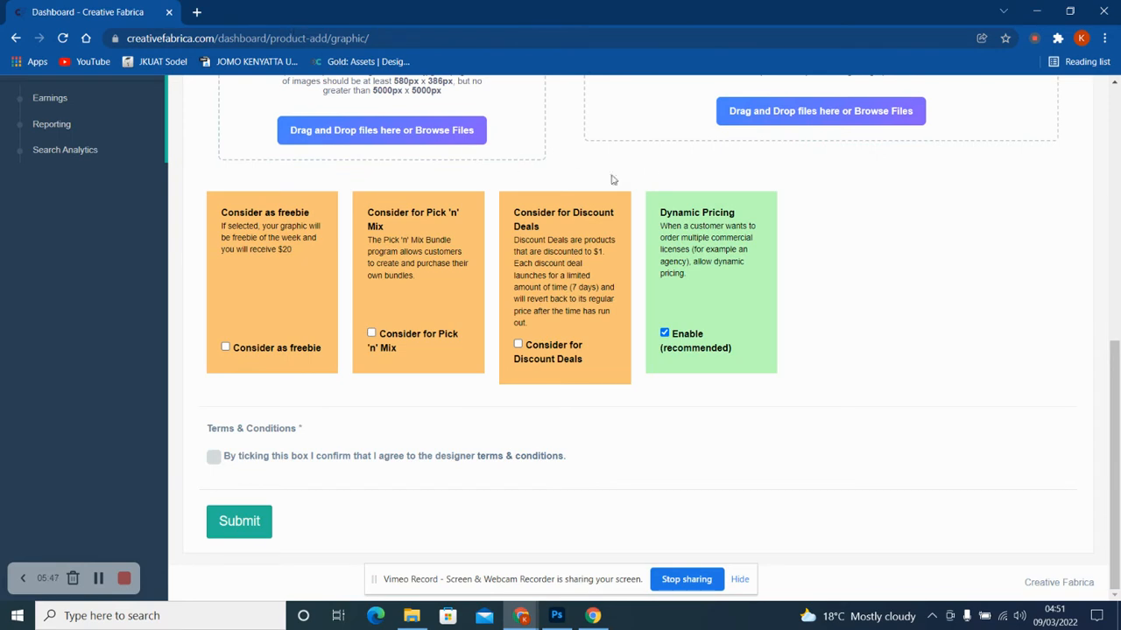
click(1114, 81)
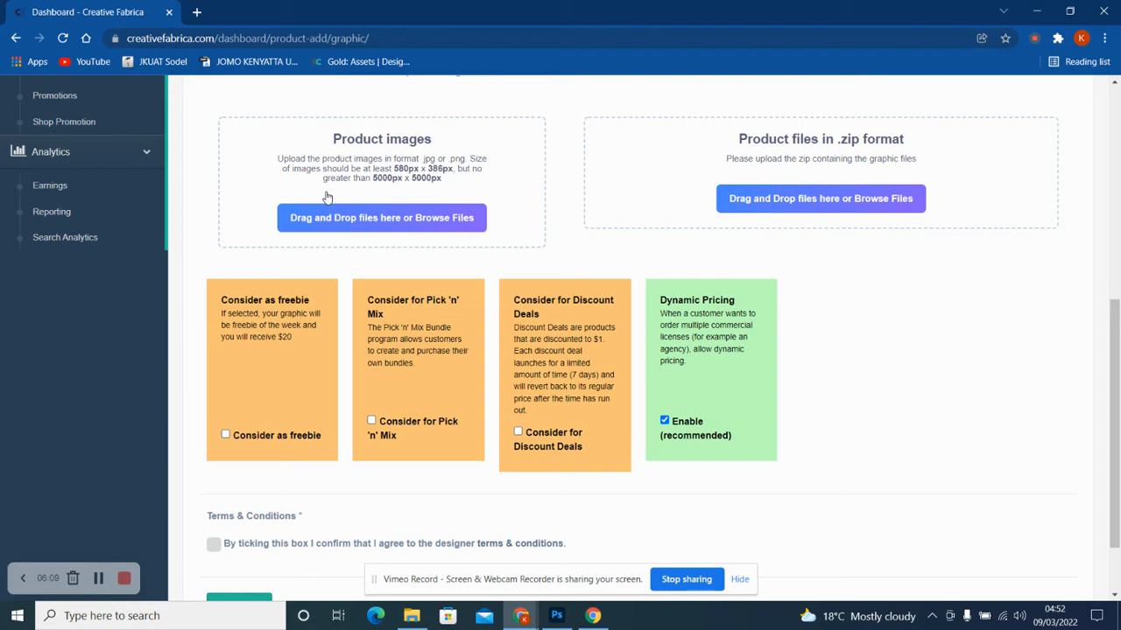
click(383, 226)
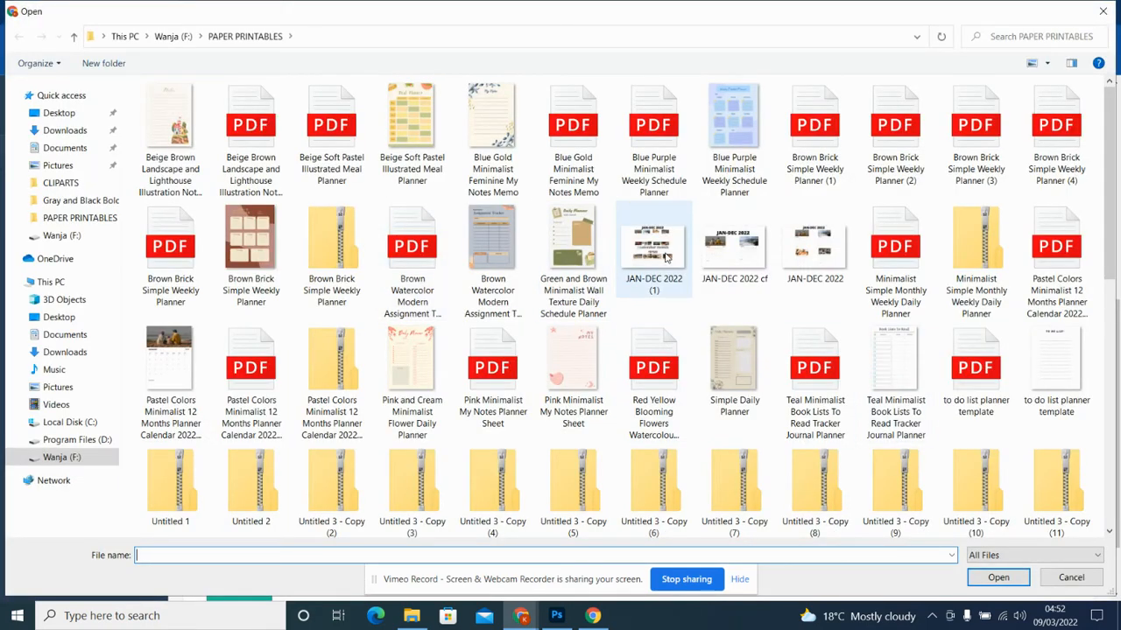
click(663, 260)
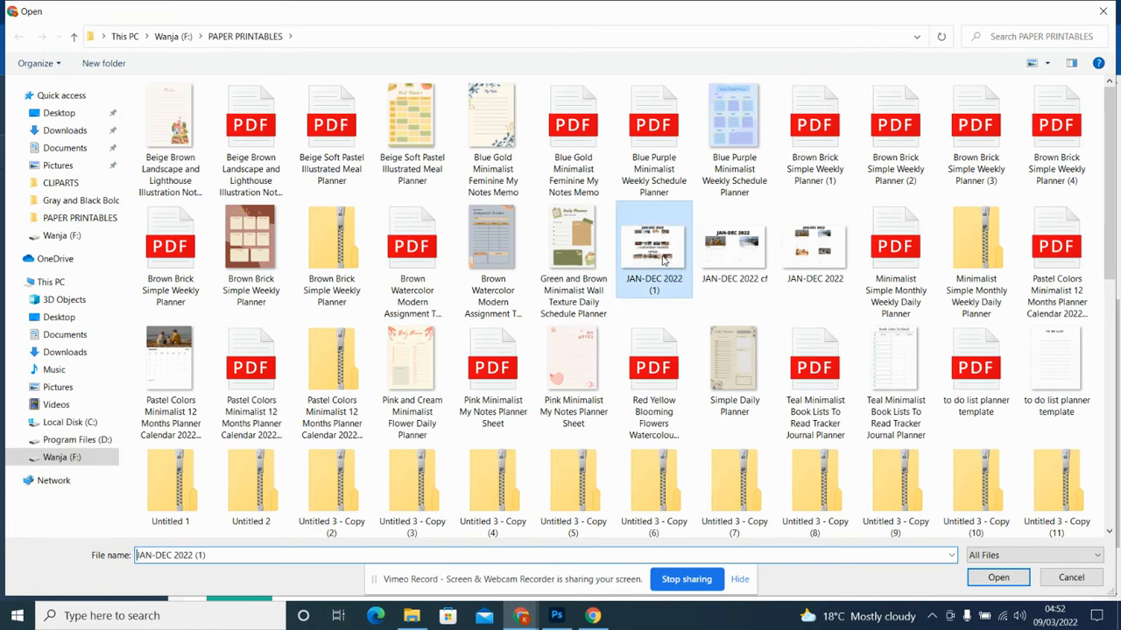
click(992, 579)
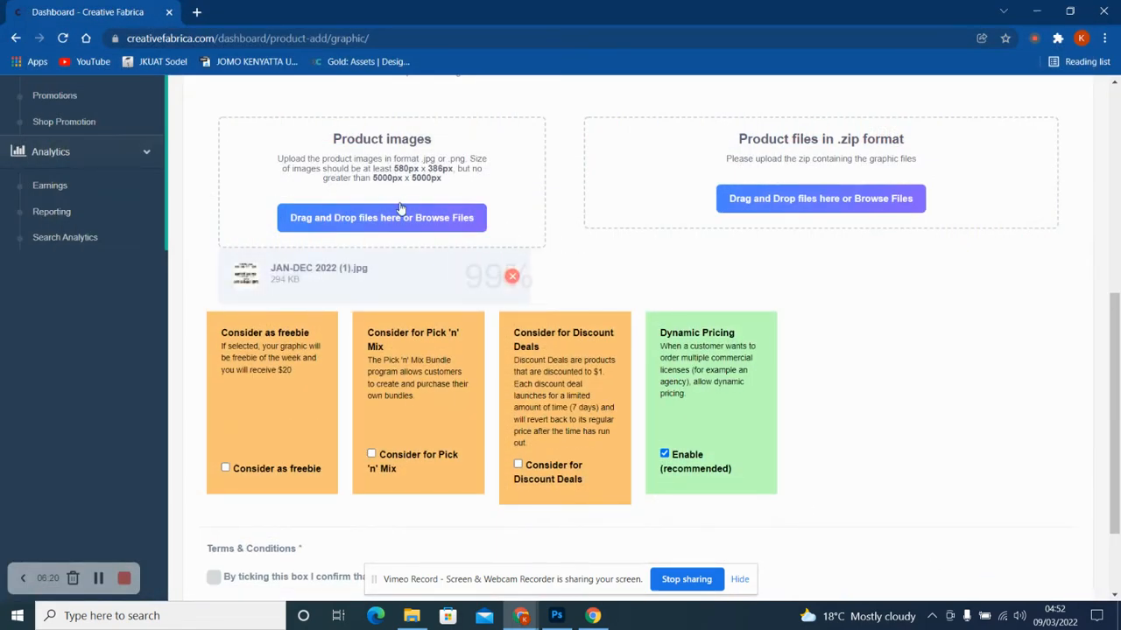
Upload "JAN-DEC 2022 cf" and "JAN-DEC 2022" as two more product images
click(393, 215)
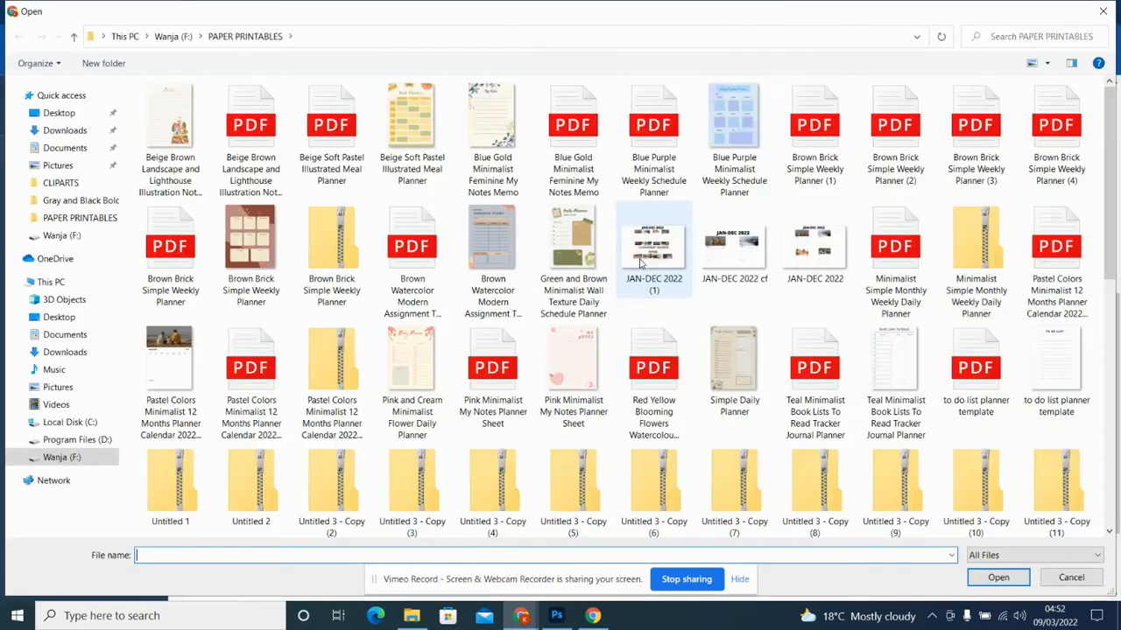
click(738, 245)
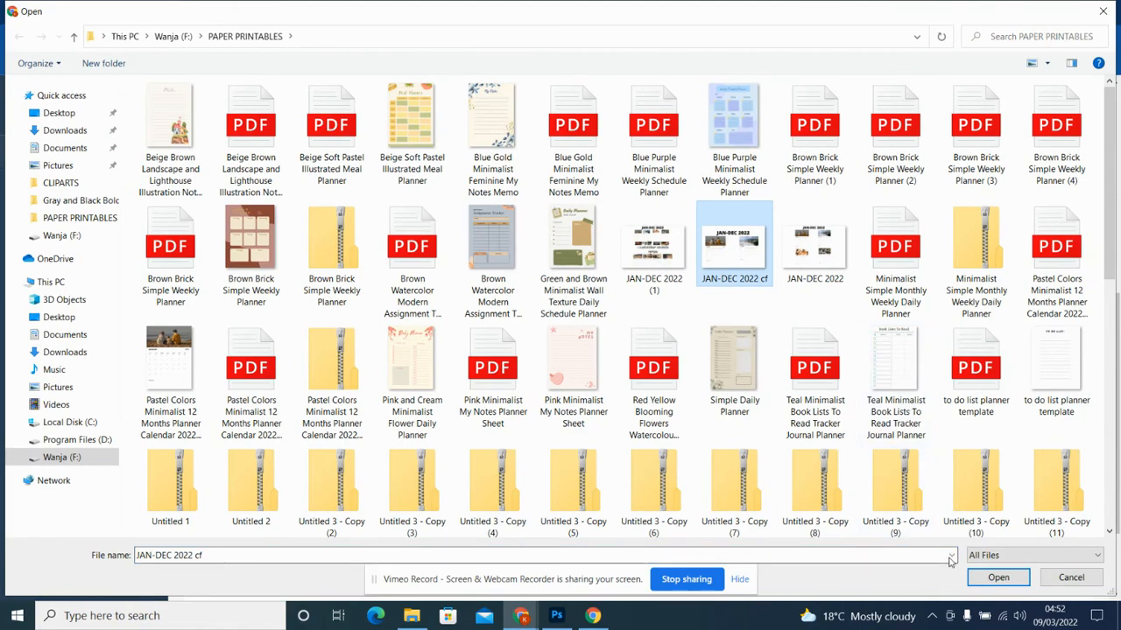
click(995, 579)
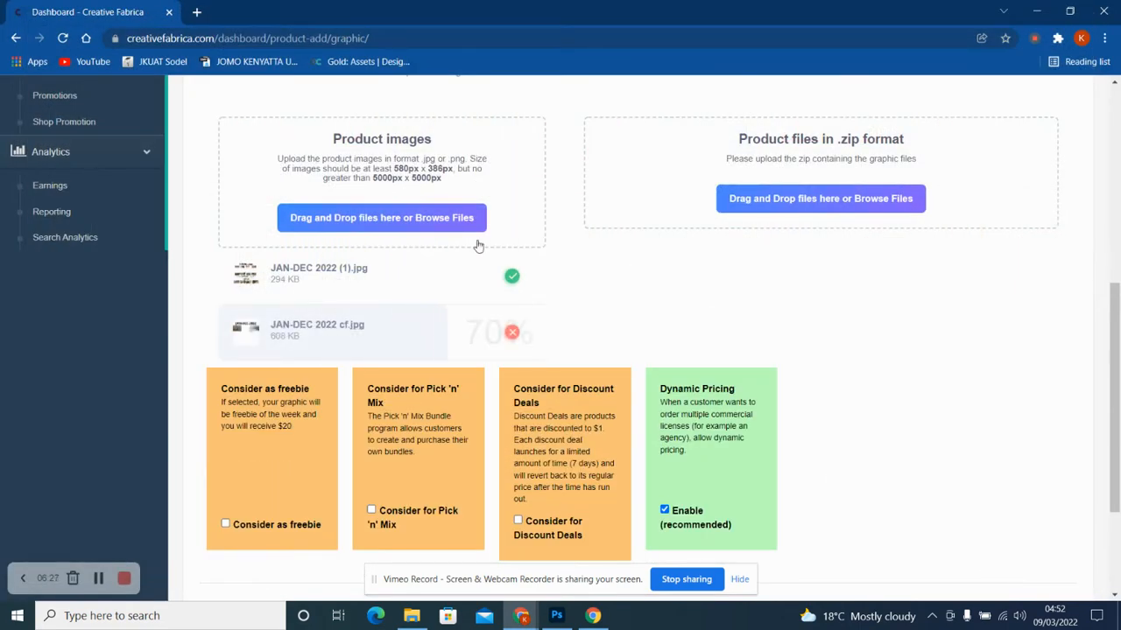
click(402, 220)
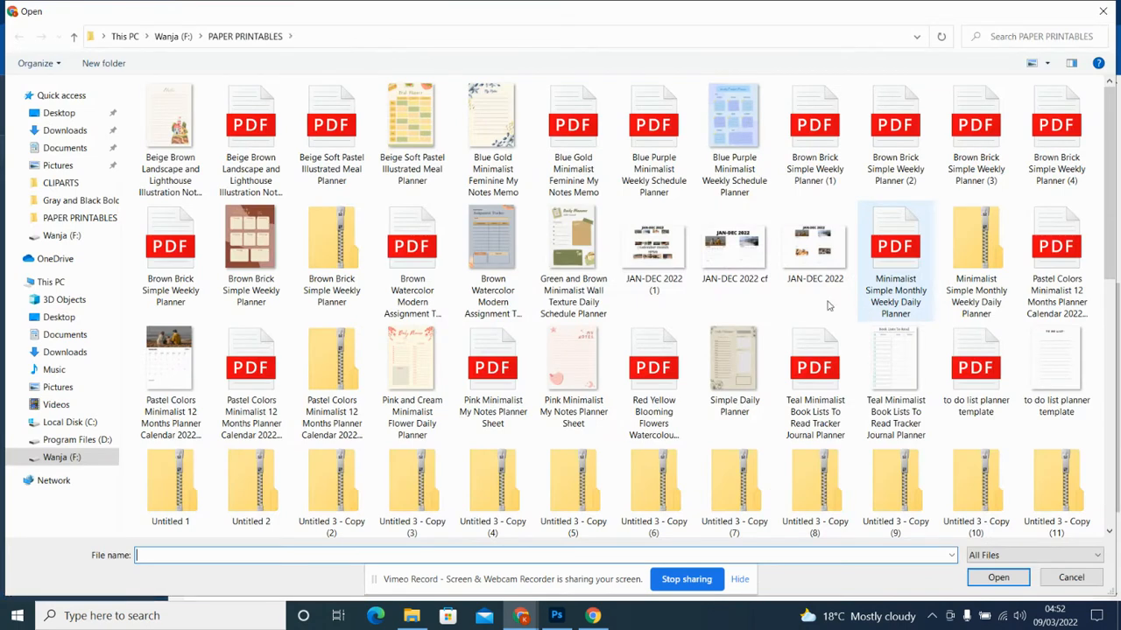
click(816, 263)
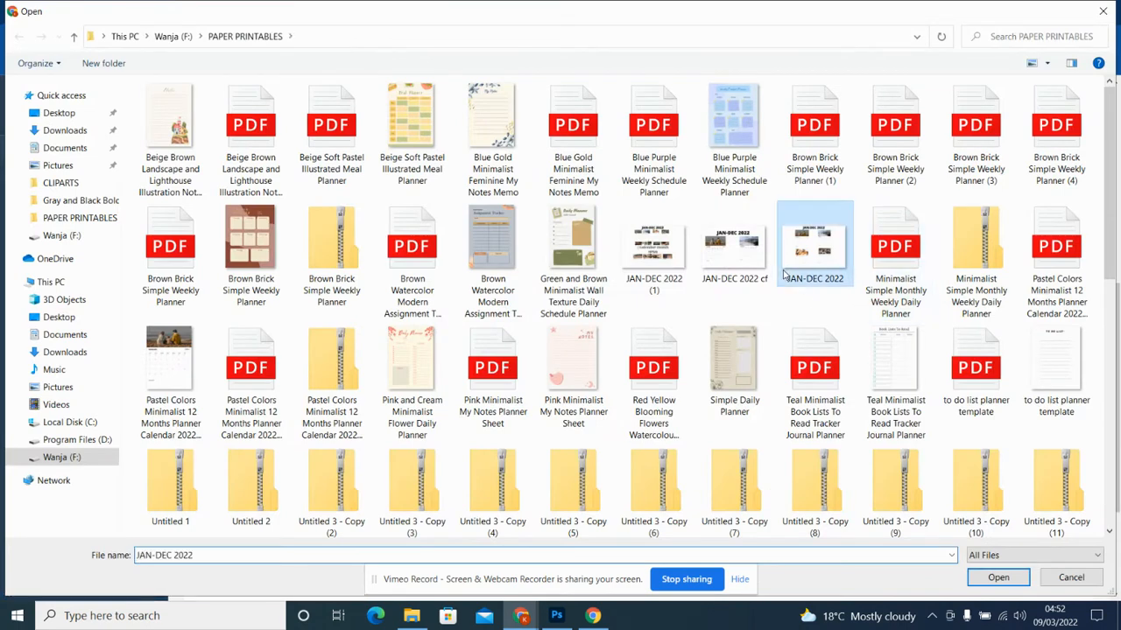
click(996, 578)
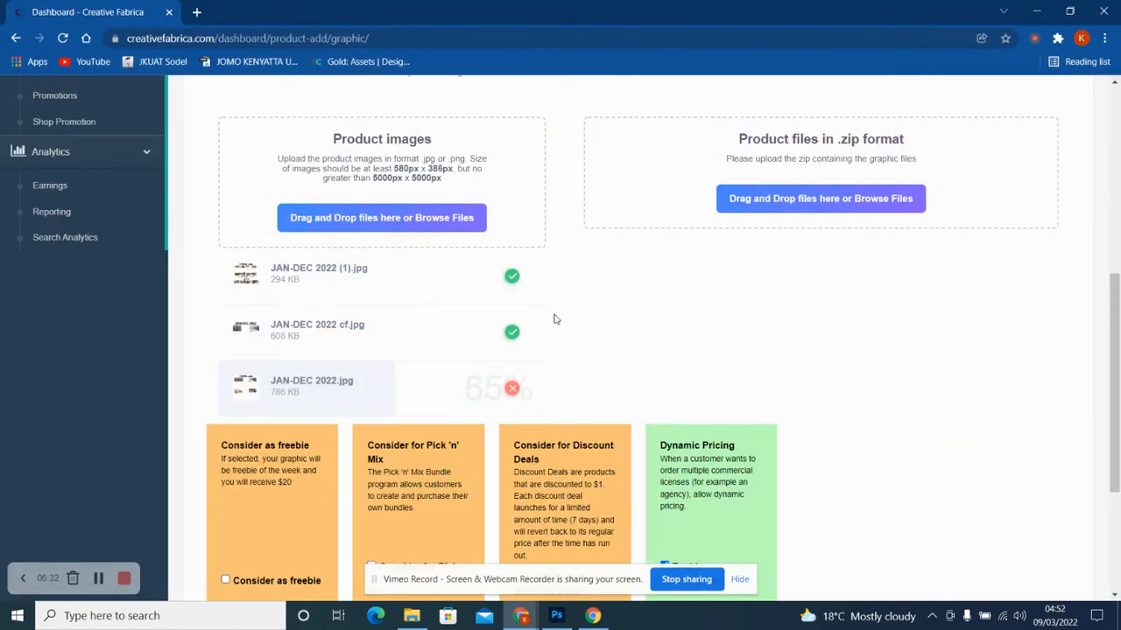
Try to upload the calendar cover "Pastel Colors Minimalist 12 Months Planner Calendar 2022 Year" as a fourth product image
click(381, 226)
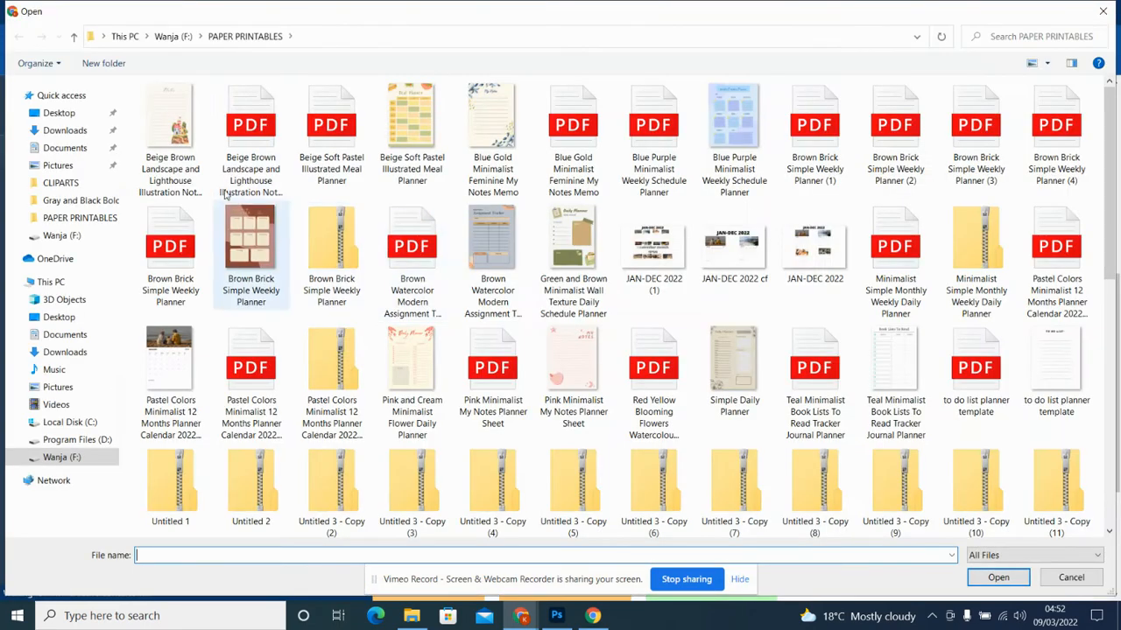
click(165, 382)
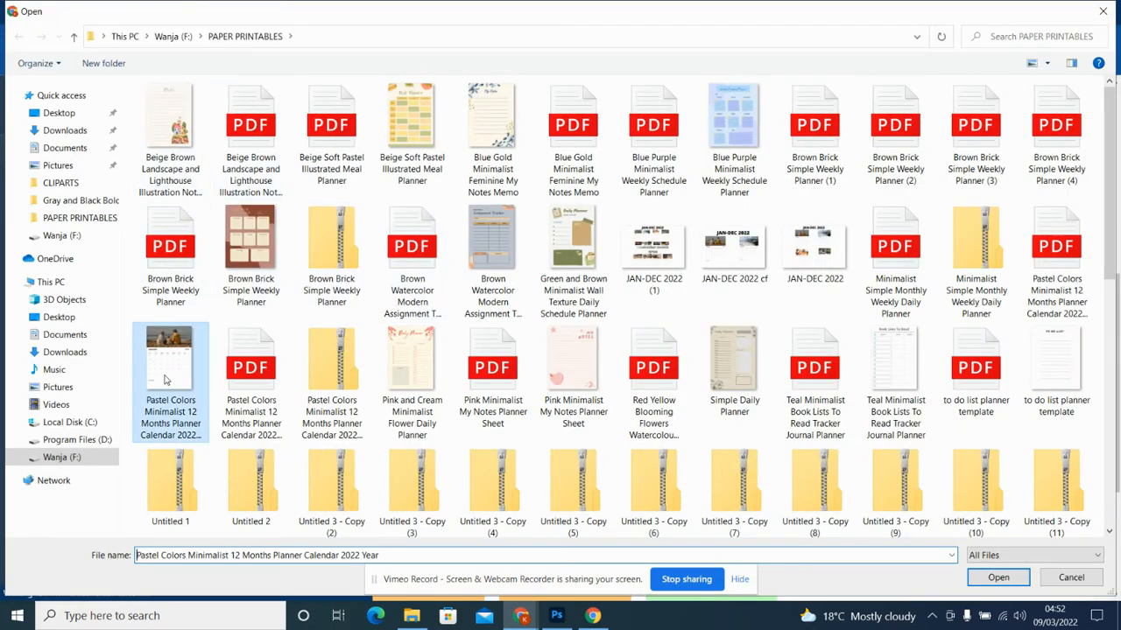
click(998, 579)
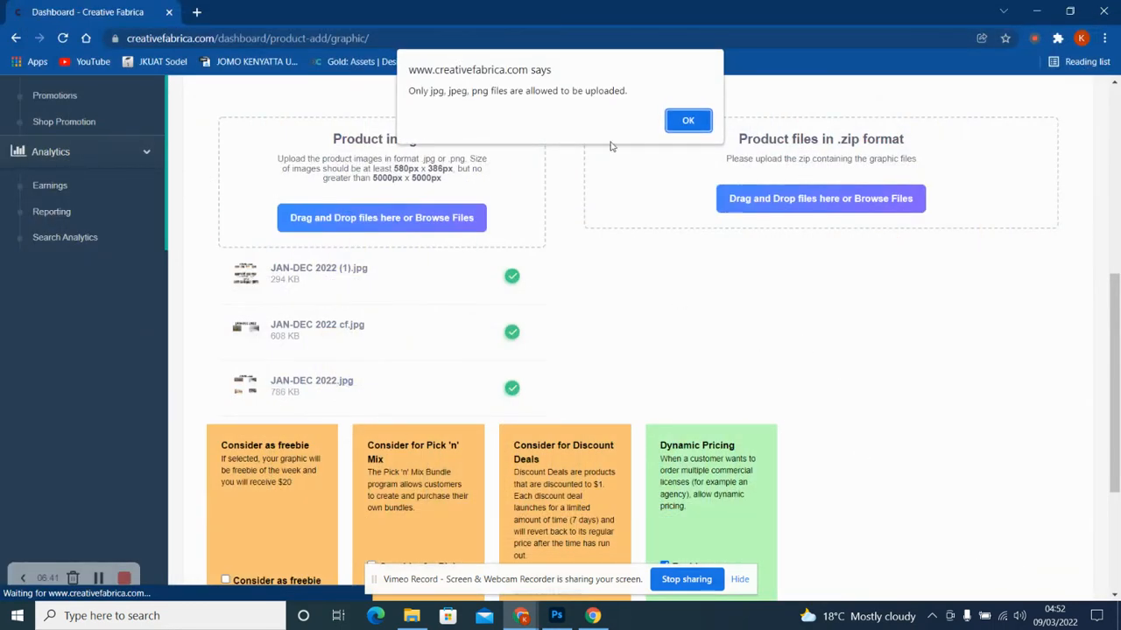
click(688, 121)
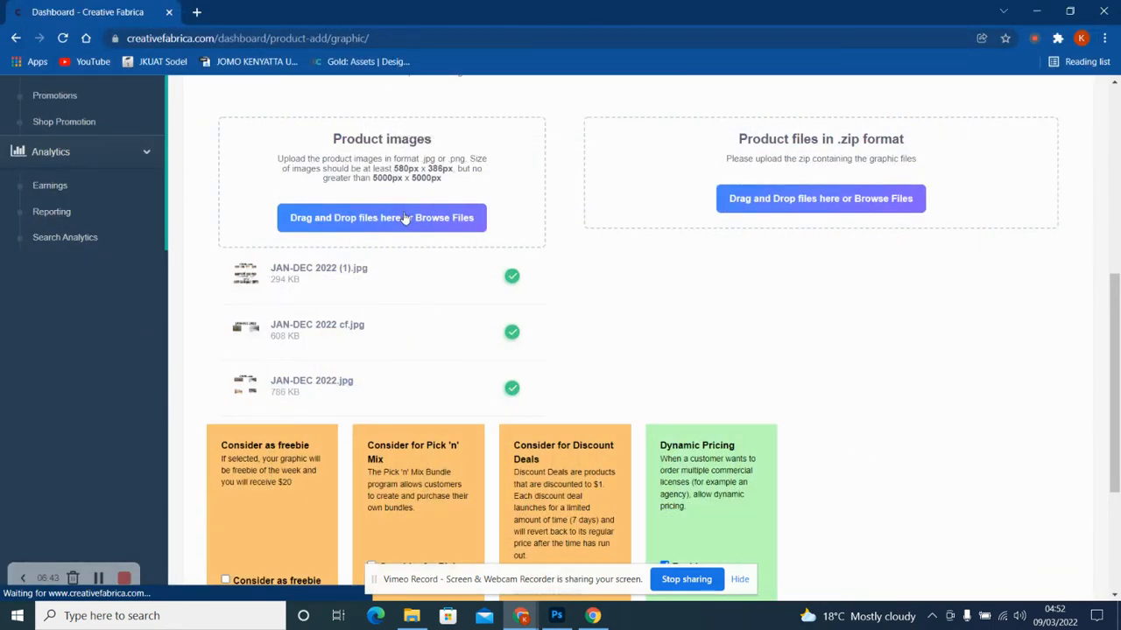
click(402, 219)
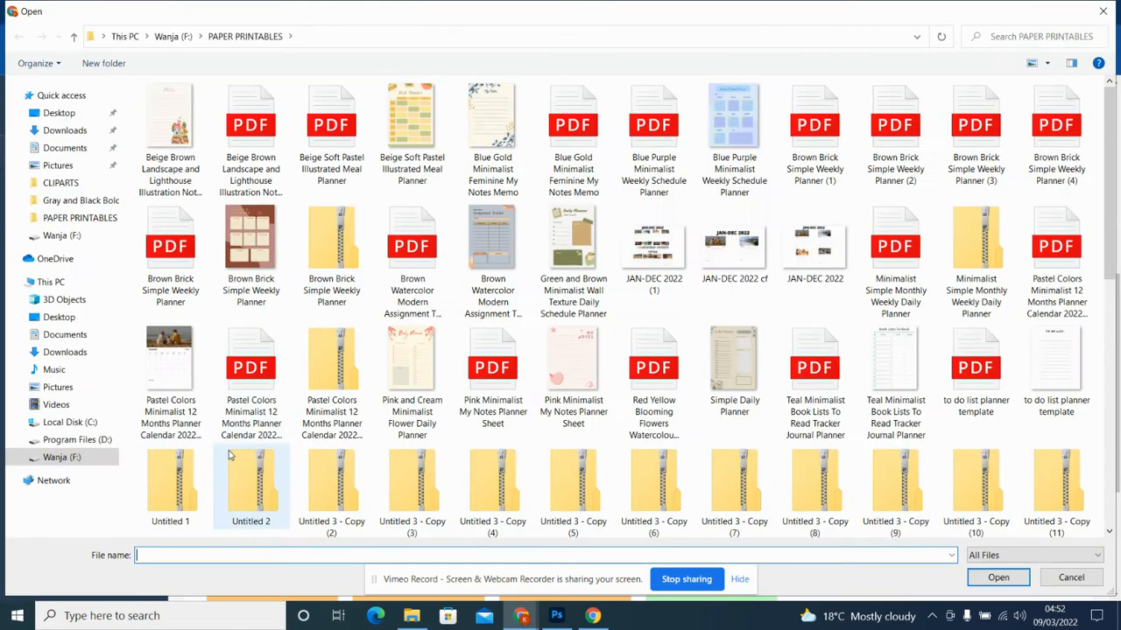
click(155, 355)
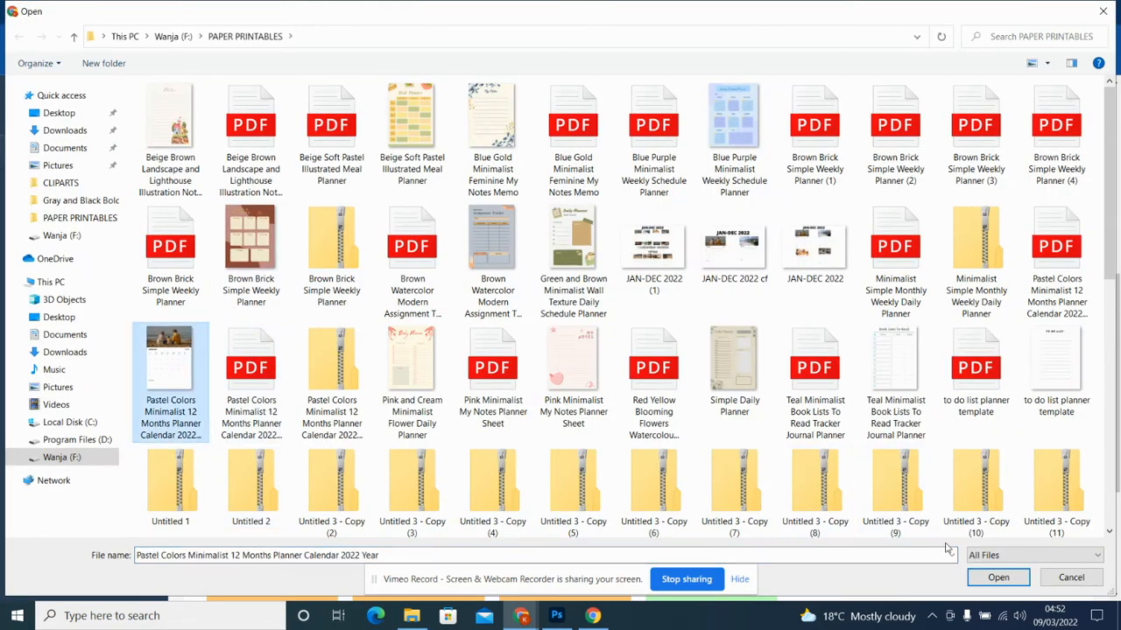
click(991, 580)
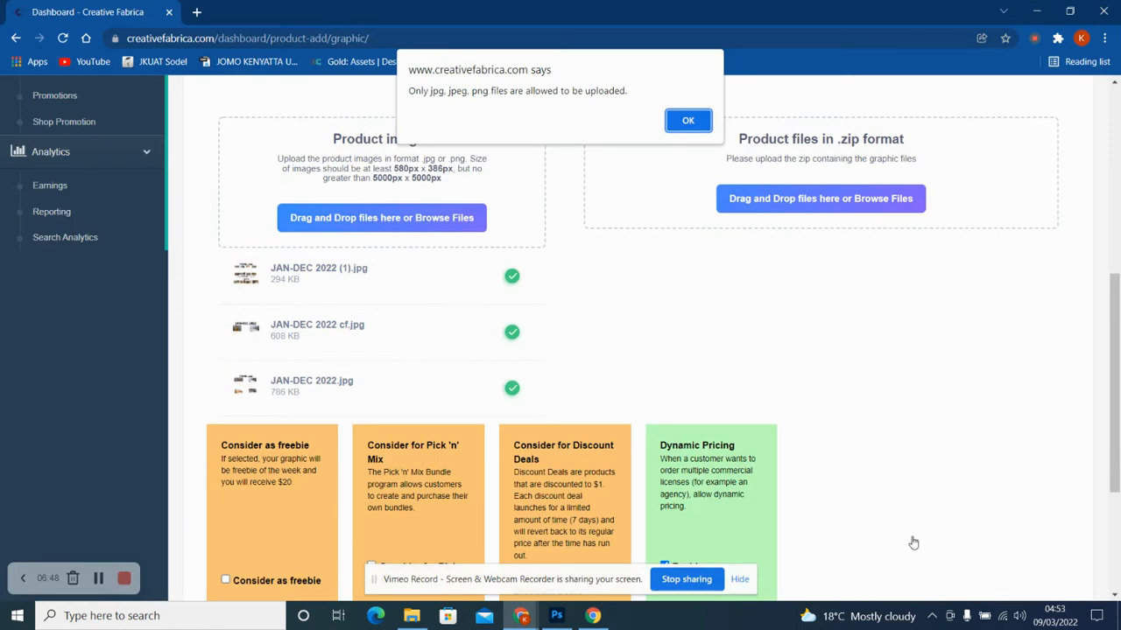
click(689, 123)
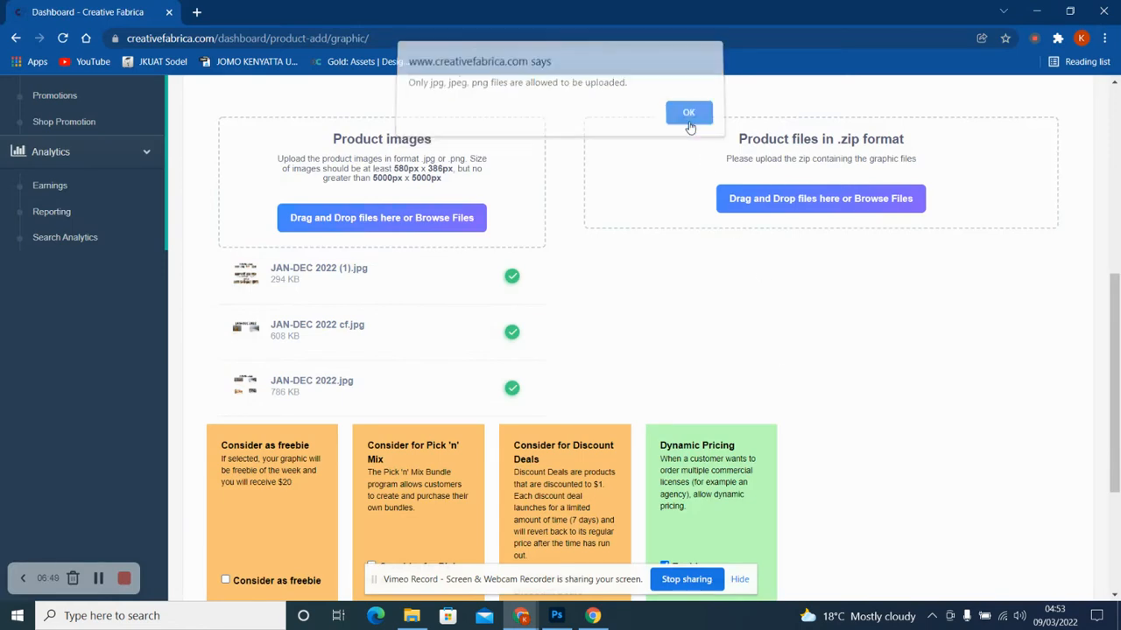
click(425, 218)
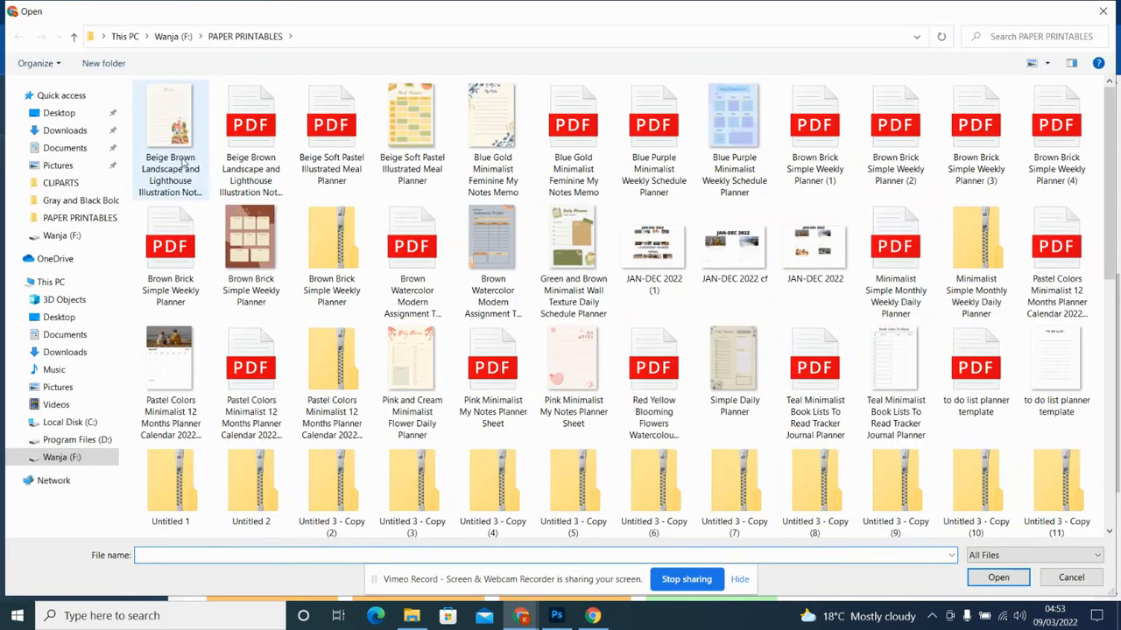
click(169, 368)
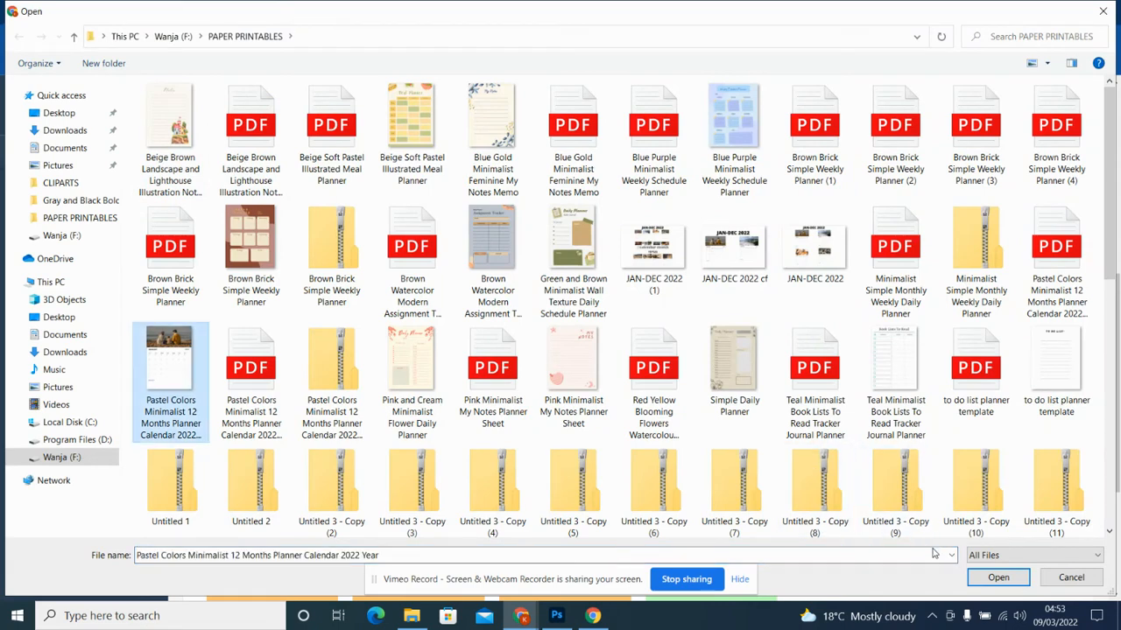
click(997, 579)
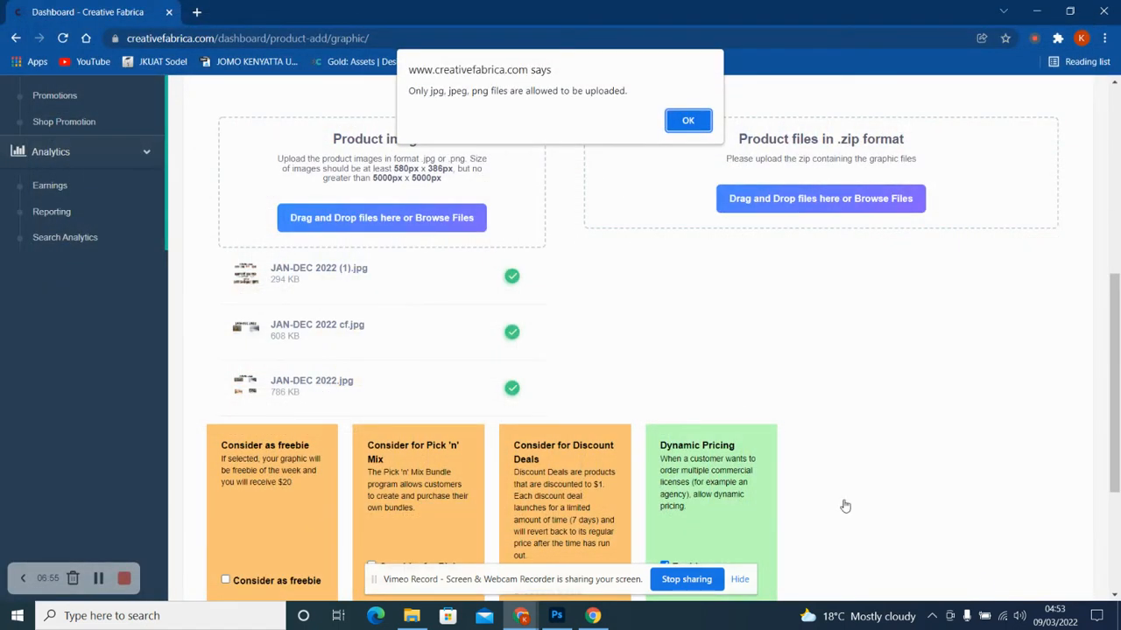
click(681, 122)
click(683, 121)
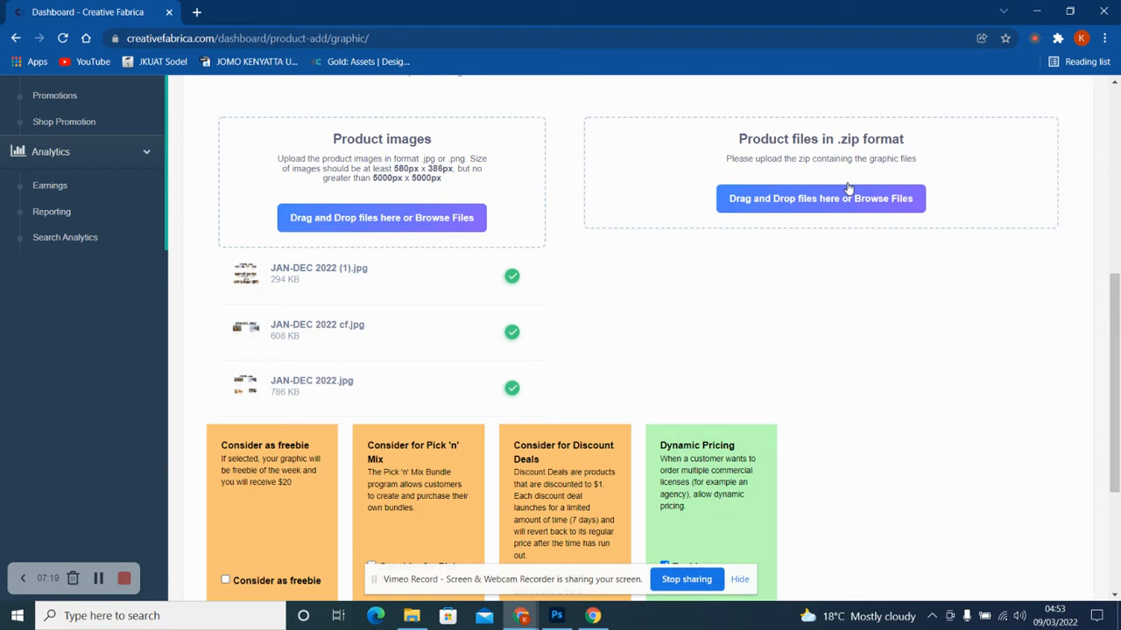
Upload the zip archive "Pastel Colors Minimalist 12 Months Planner Calendar 2022 Year" as the product file
click(772, 198)
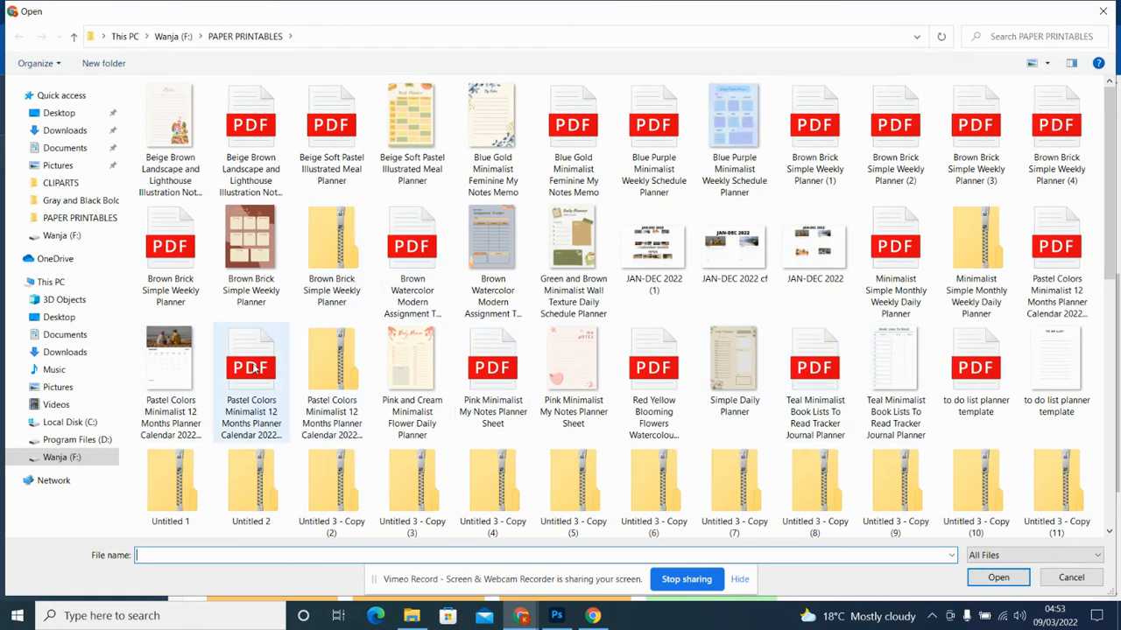
drag(252, 371, 335, 403)
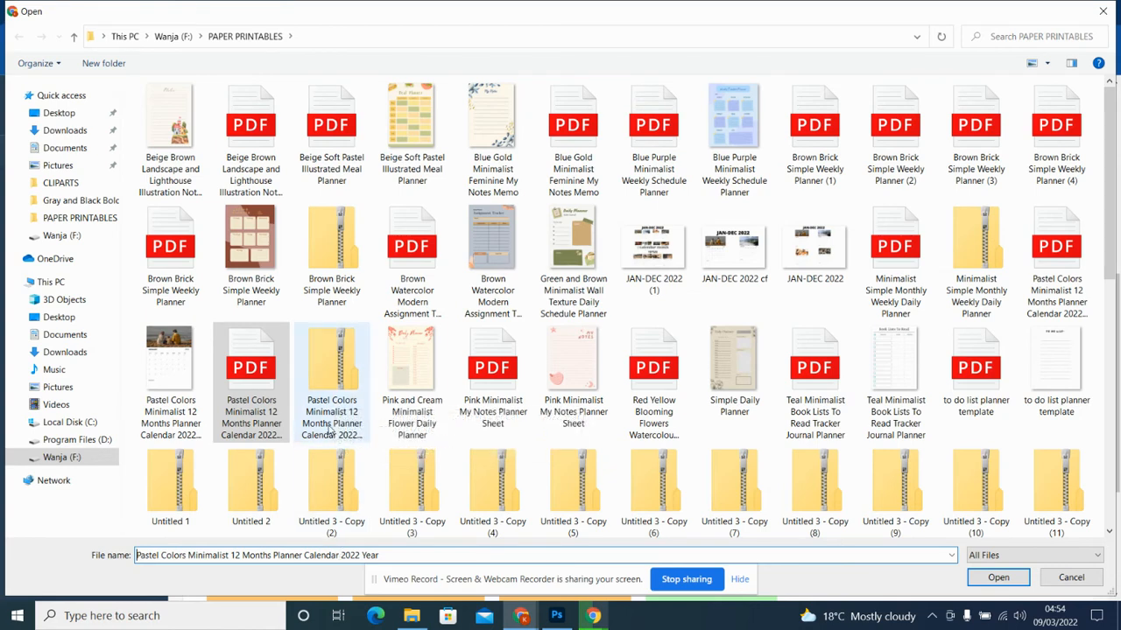
click(331, 419)
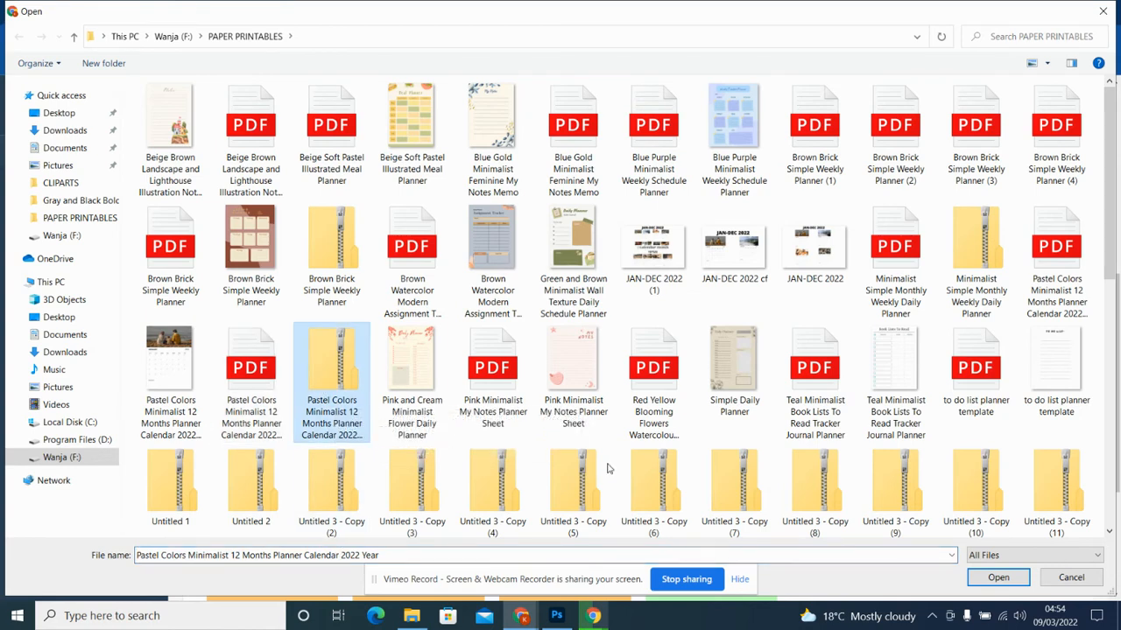
click(995, 580)
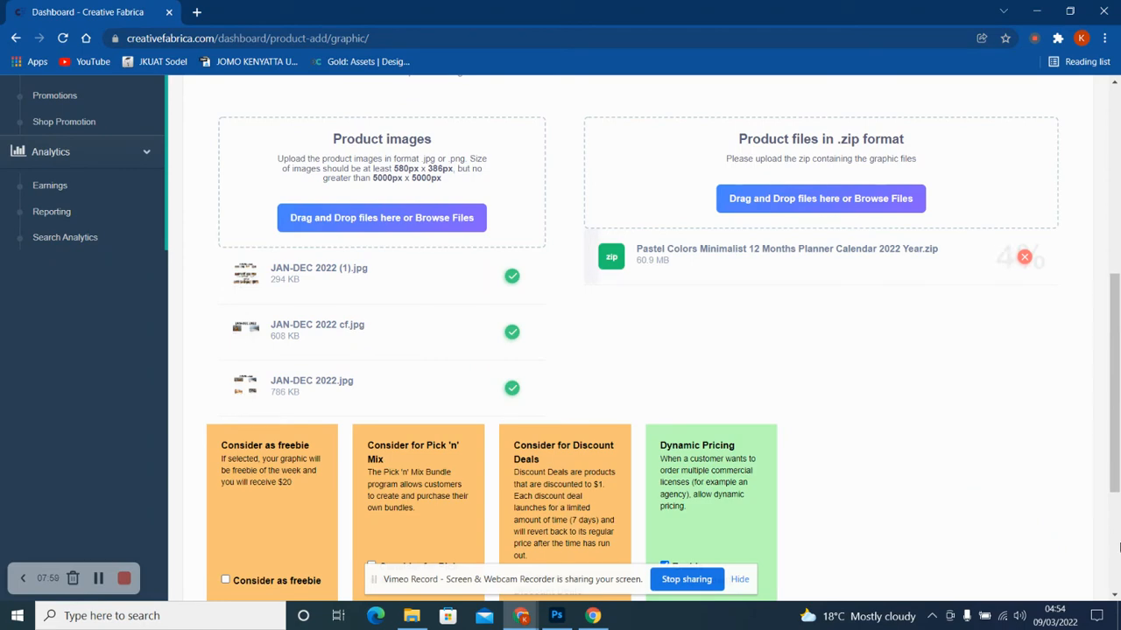
Opt the product in as a freebie, for Pick 'n' Mix and for Discount Deals, and agree to the designer terms & conditions
scroll(1119, 534, down, 3)
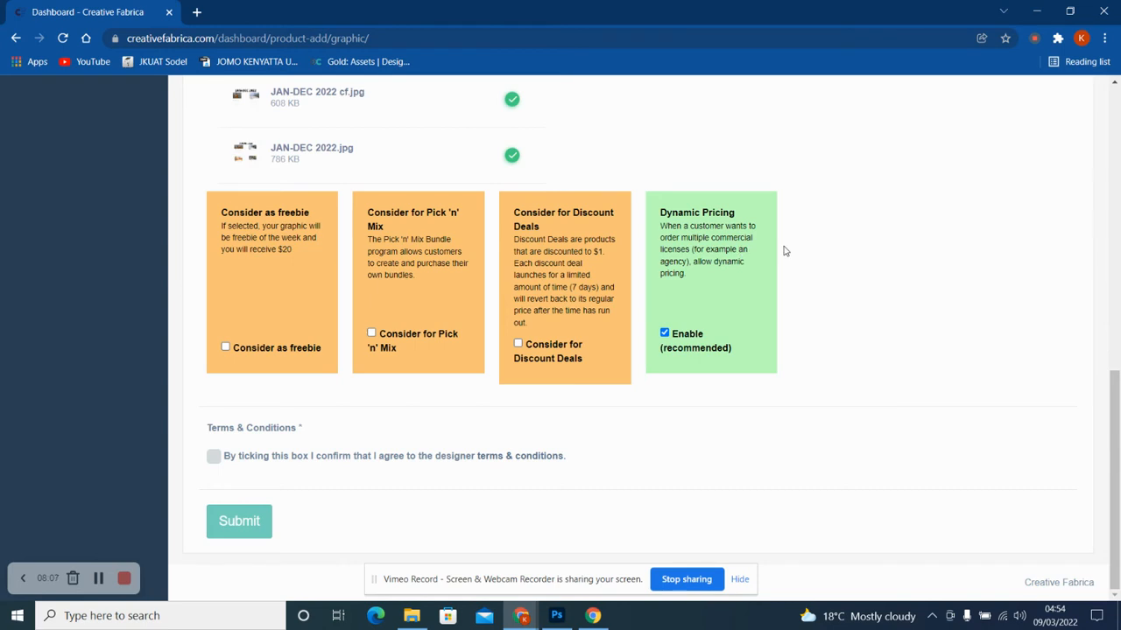
click(291, 295)
click(410, 304)
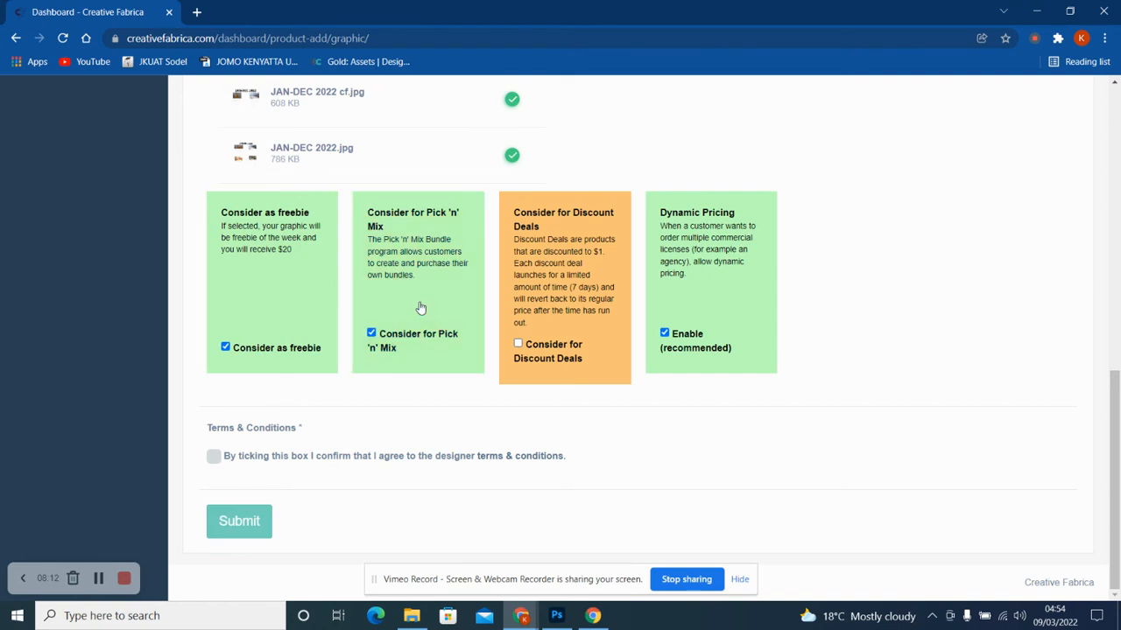
click(628, 312)
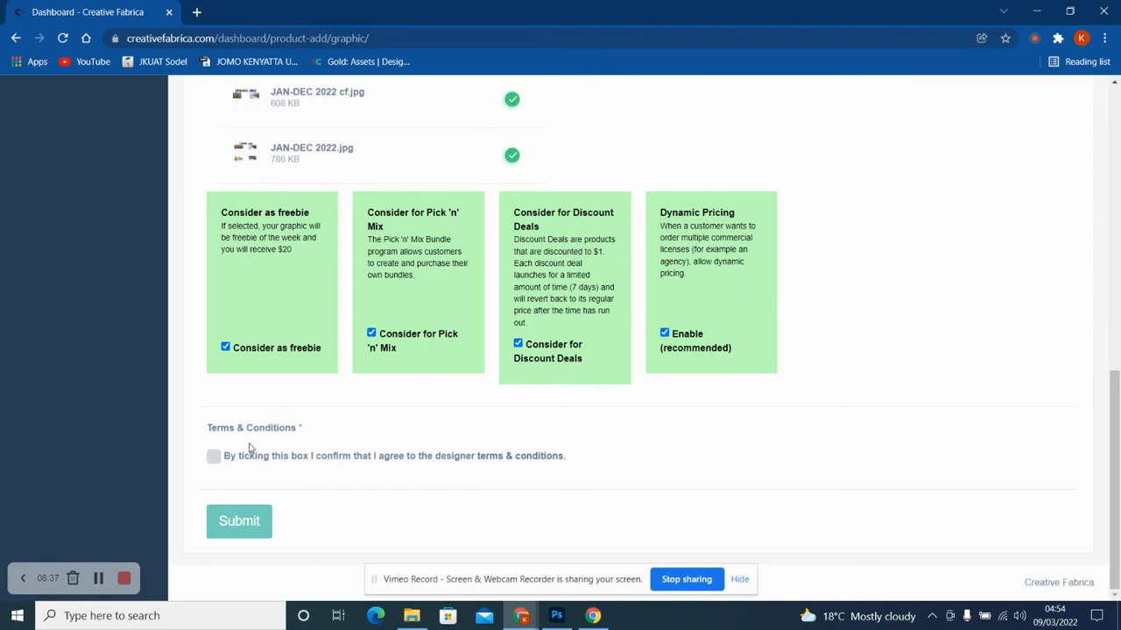
click(214, 457)
Duplicate the Add graphic browser tab and open the designer dashboard in the copy
scroll(1080, 205, up, 5)
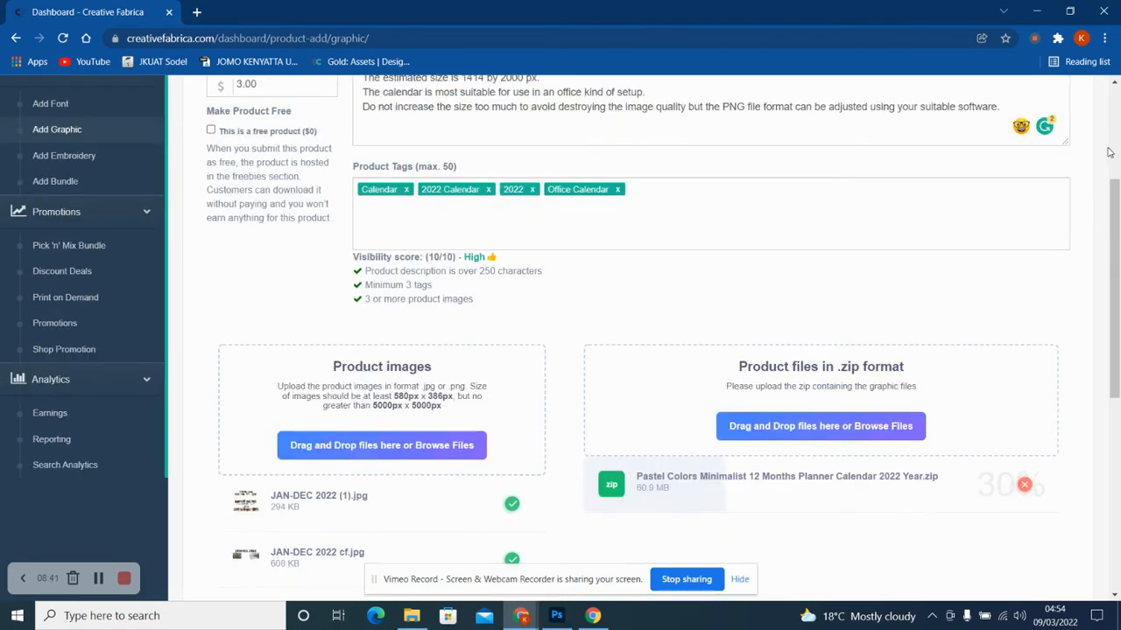
scroll(1110, 140, up, 3)
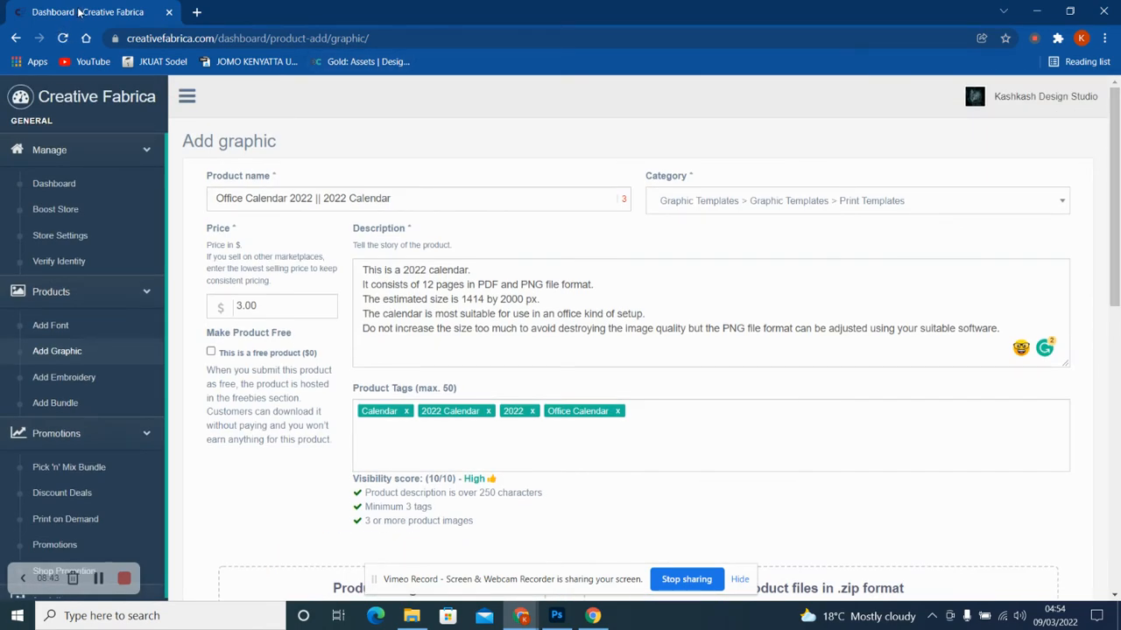
right_click(79, 12)
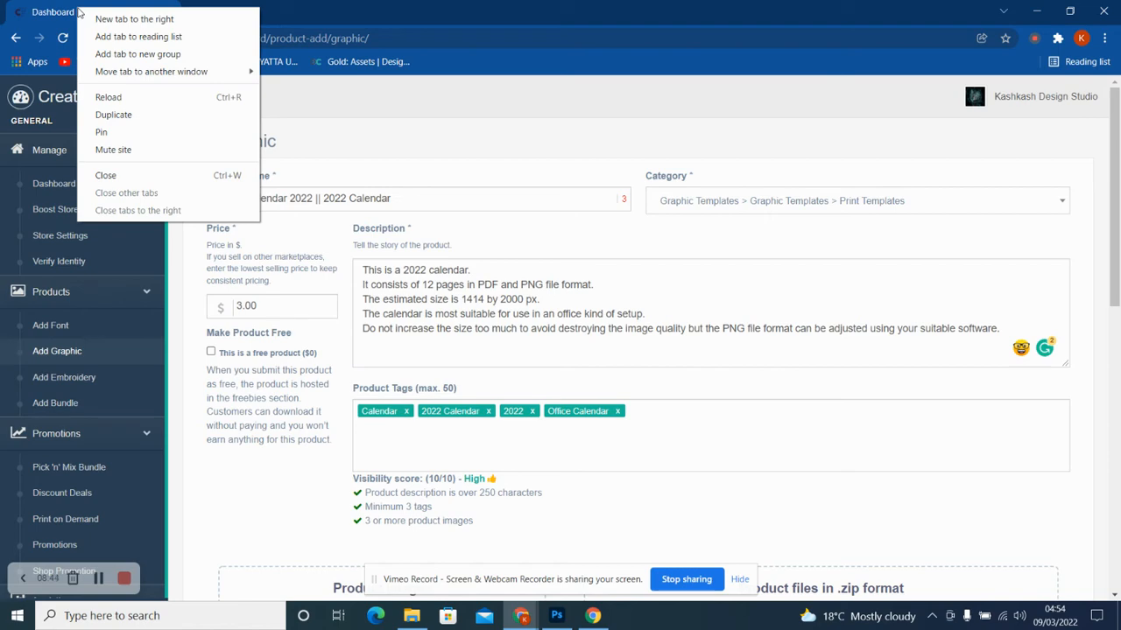
click(111, 116)
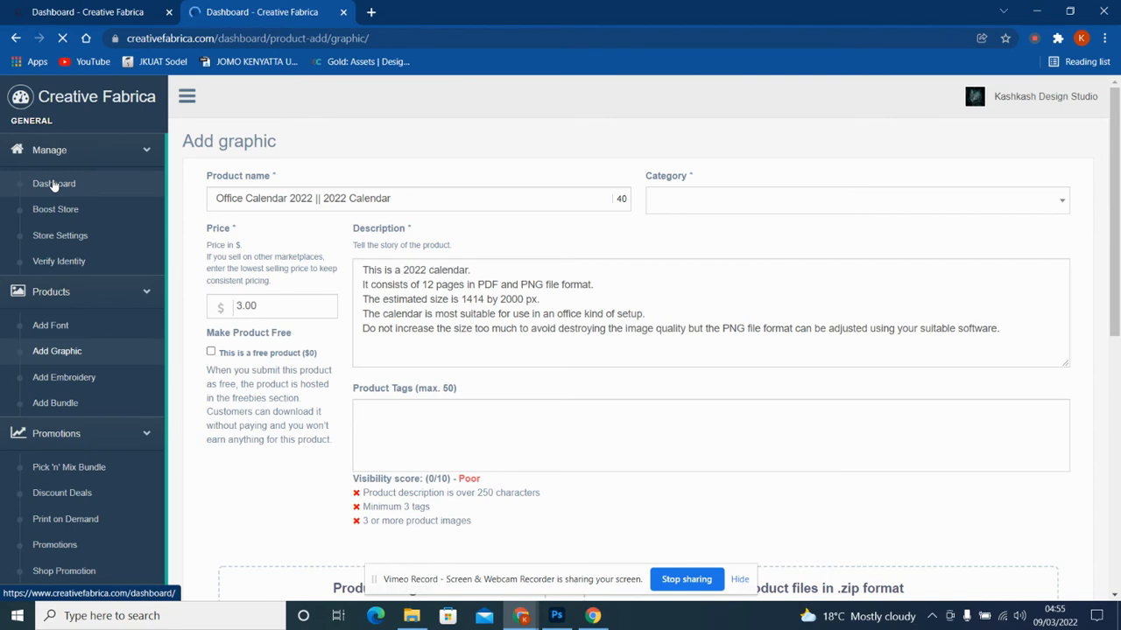
click(53, 185)
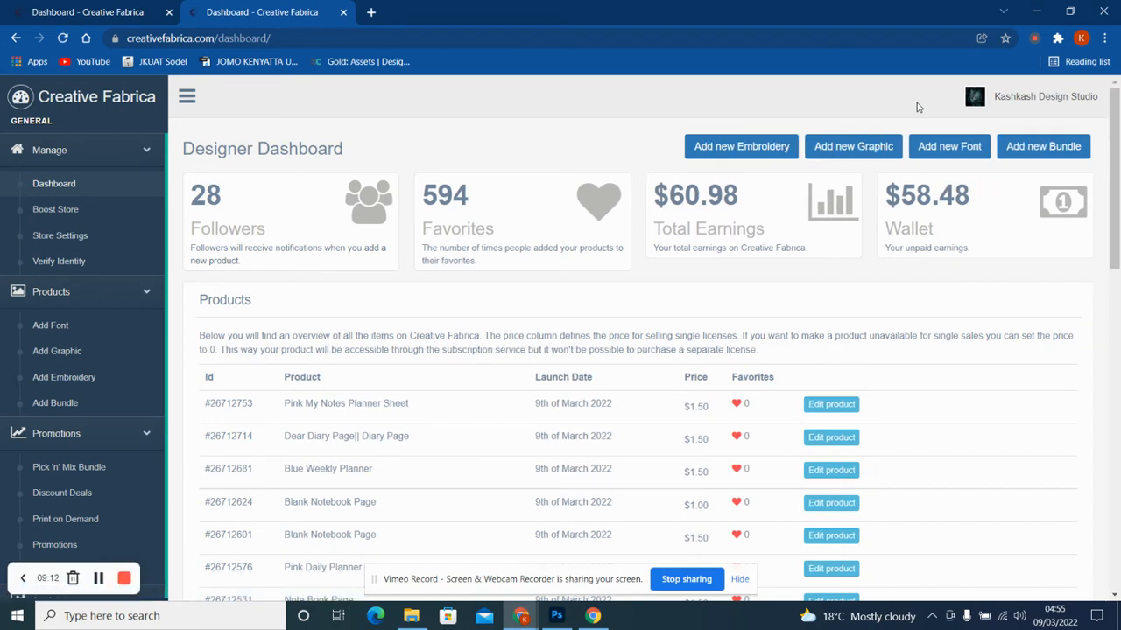
Start adding a new font from the designer dashboard and keep a duplicate of the dashboard in another tab
click(825, 146)
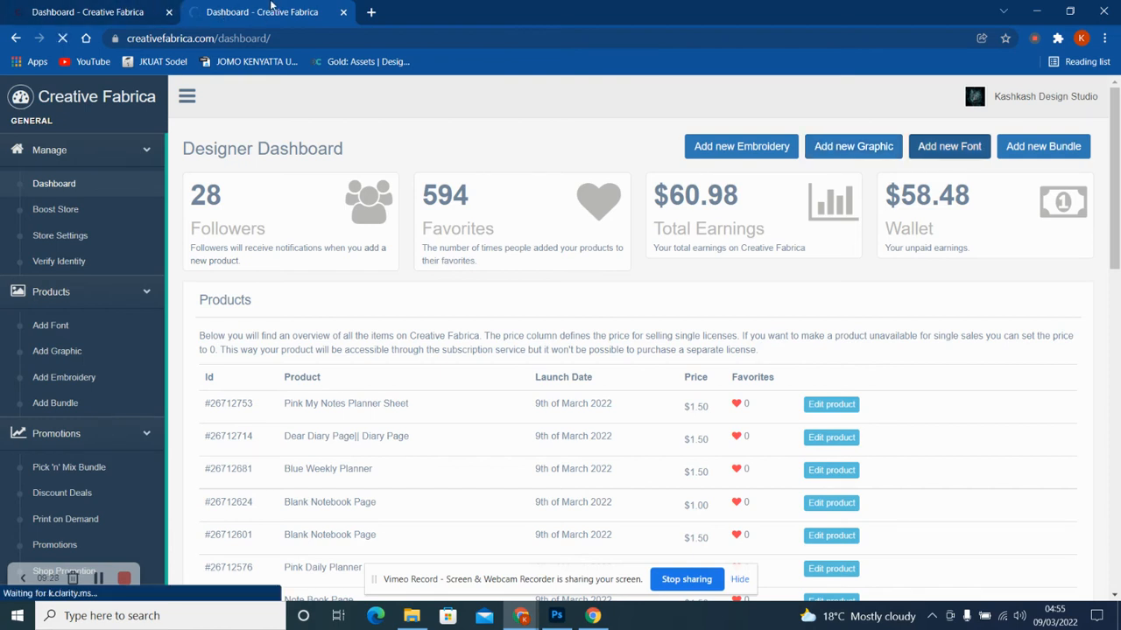
right_click(270, 4)
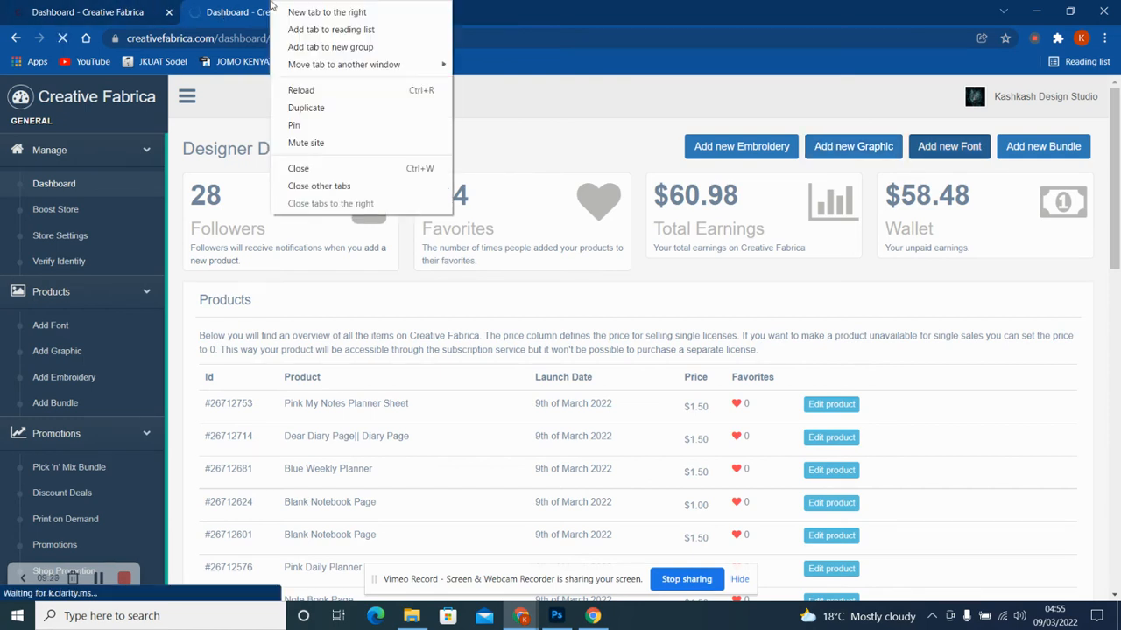
click(315, 108)
click(263, 10)
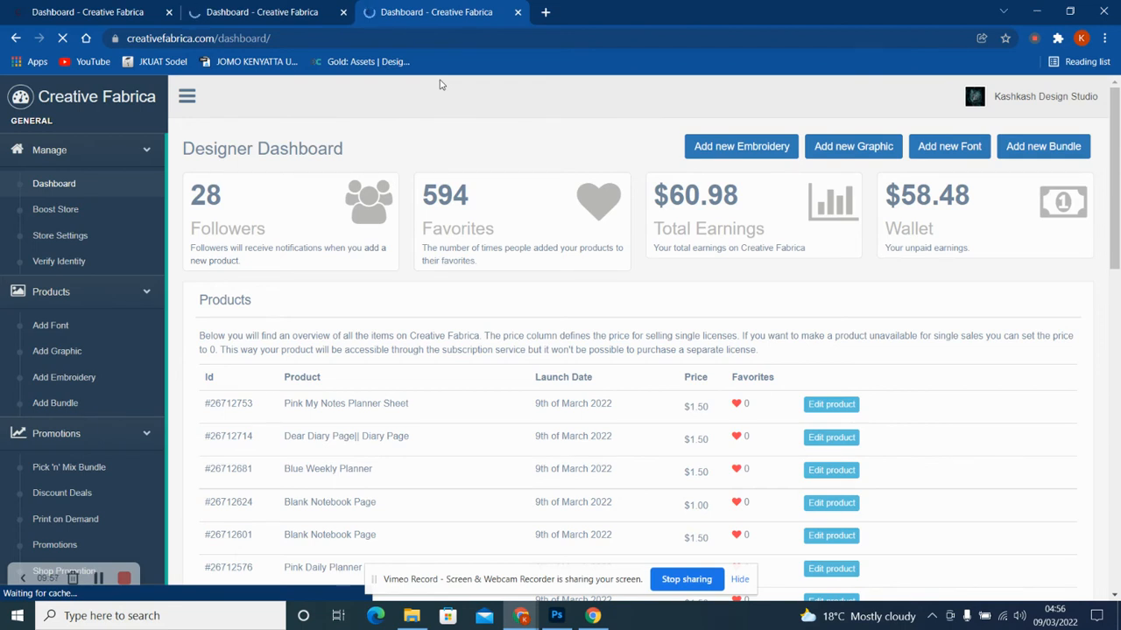
click(268, 8)
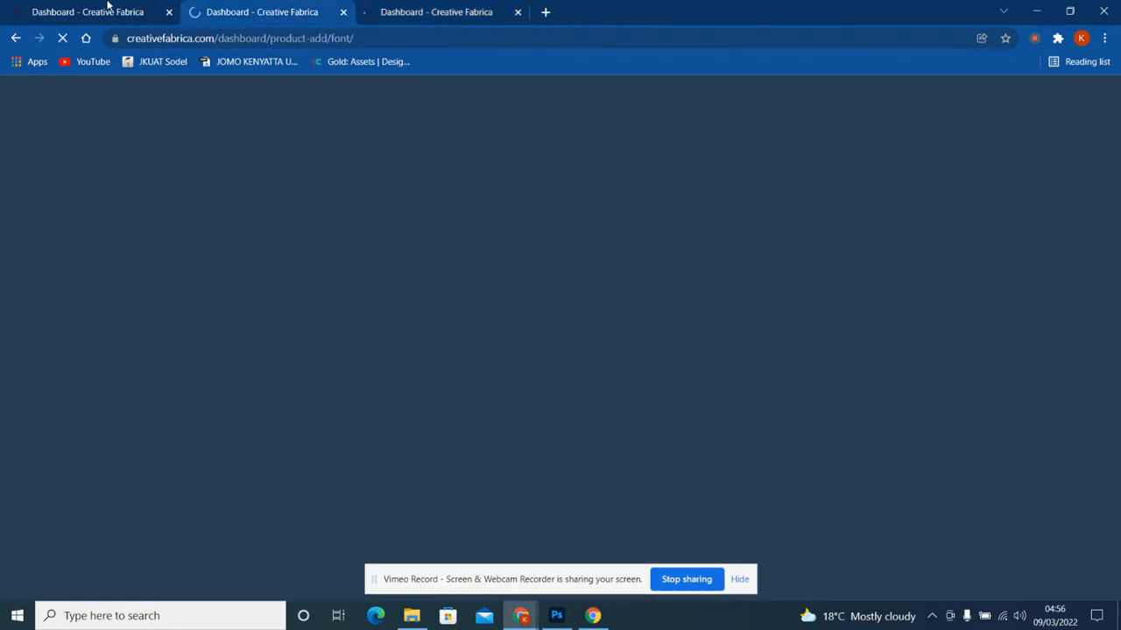
Return to the Add graphic form and check the zip file's upload status and the network connection
click(107, 5)
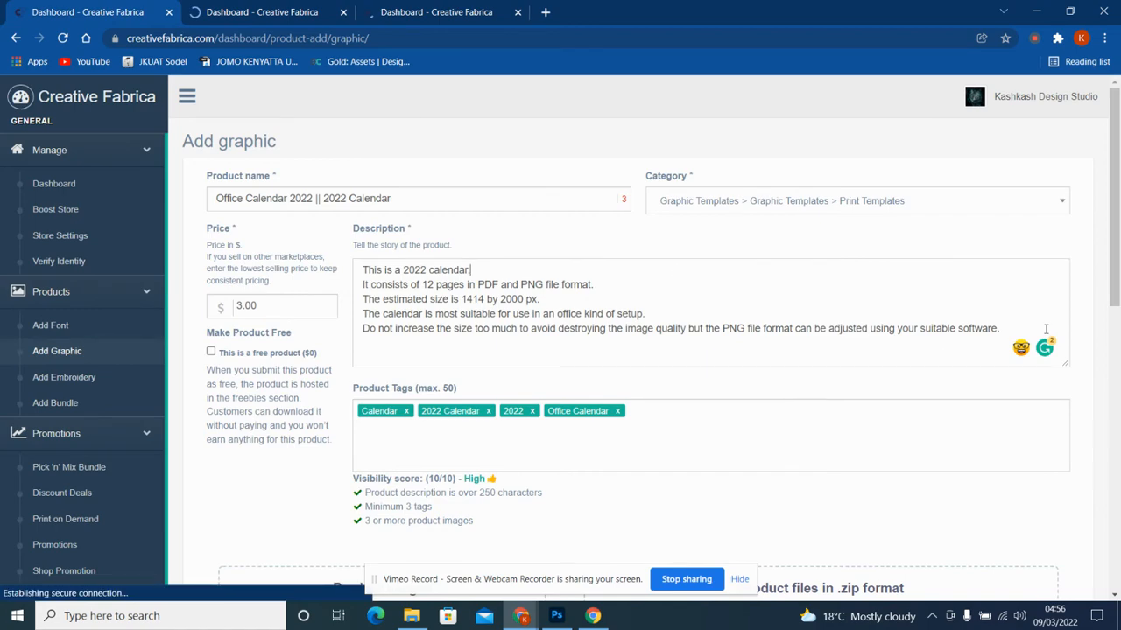
click(1120, 435)
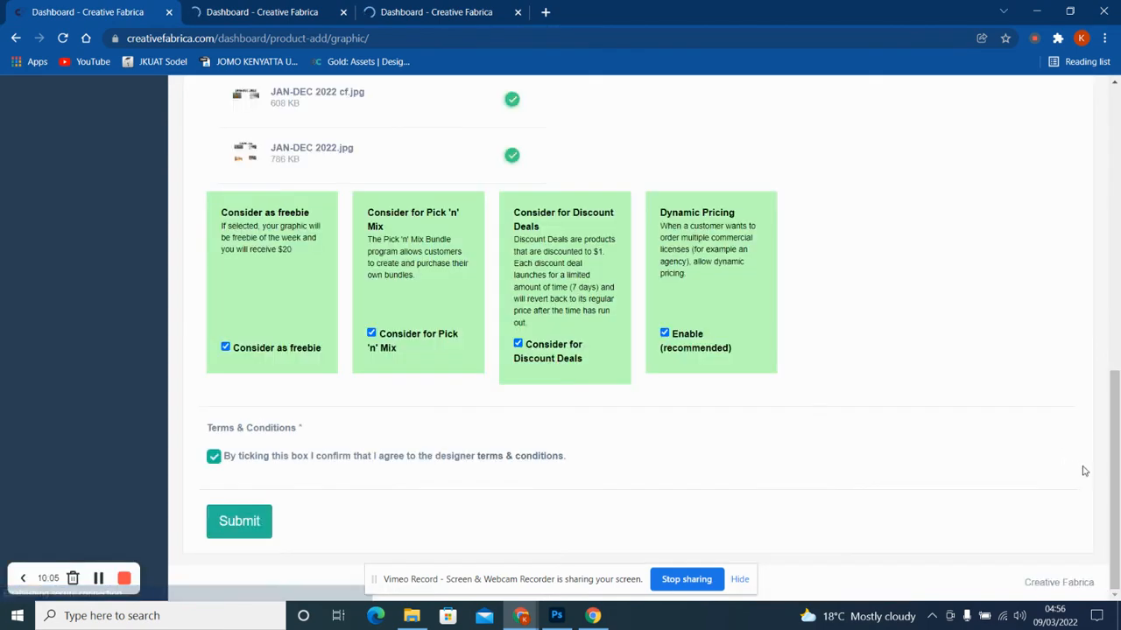
click(1119, 305)
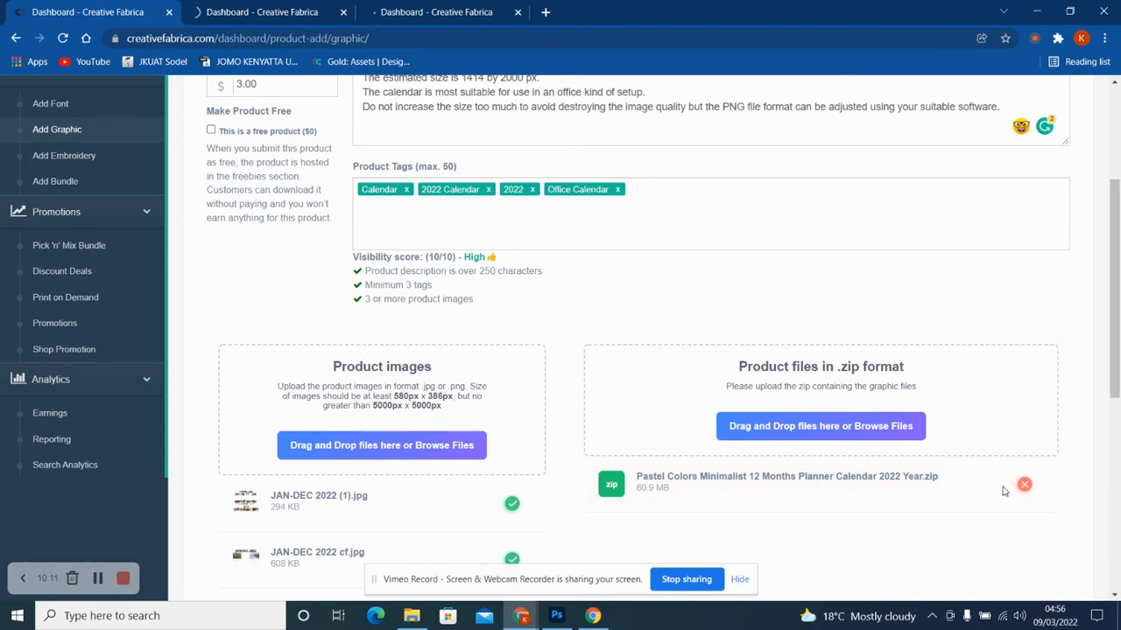
click(1116, 502)
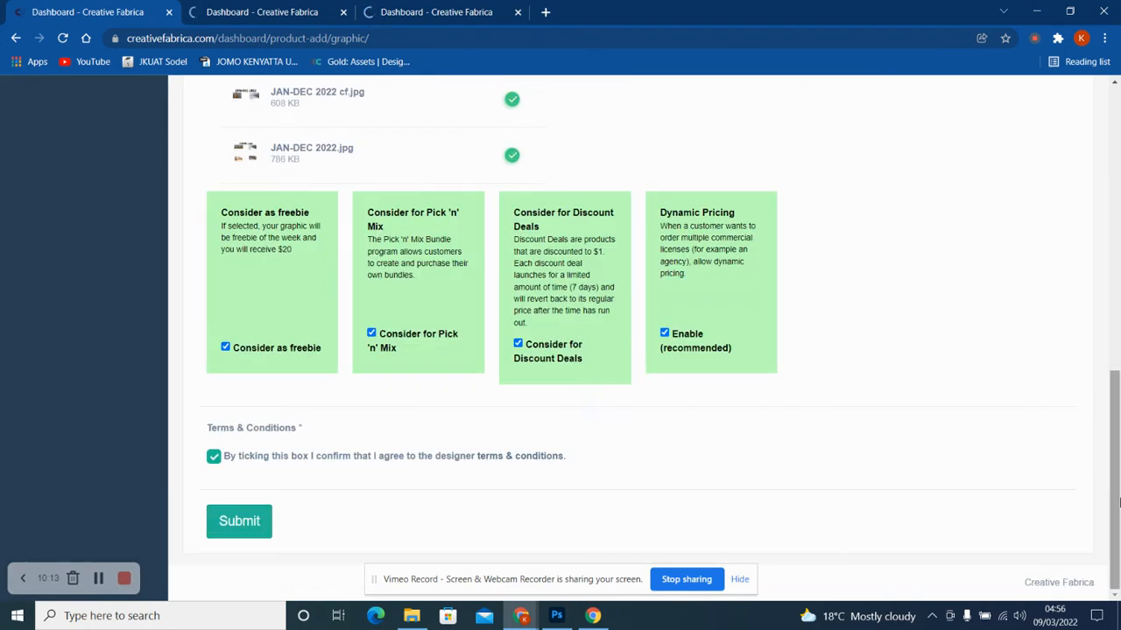
click(1005, 618)
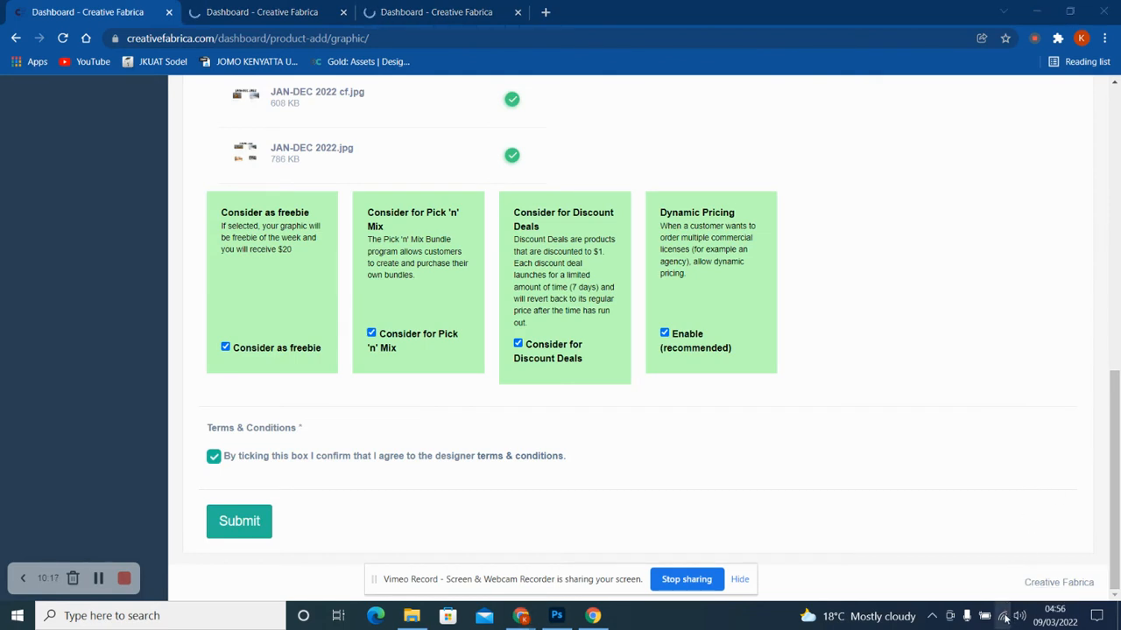
Review the Add font form, including its category list, upload areas, promotion options and terms
click(265, 9)
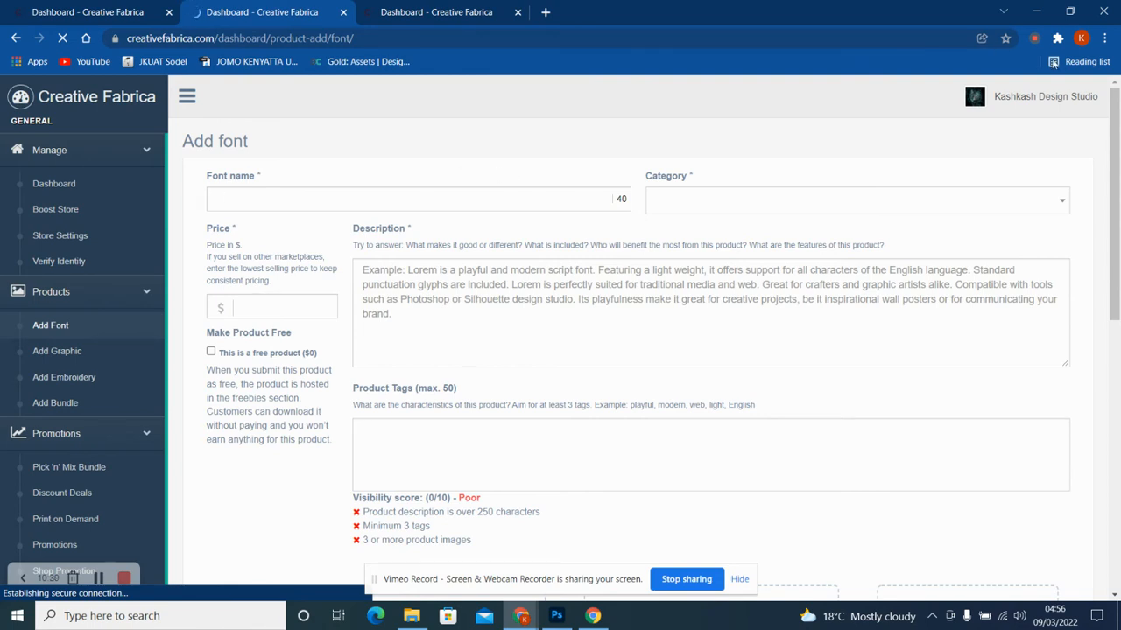
click(1064, 204)
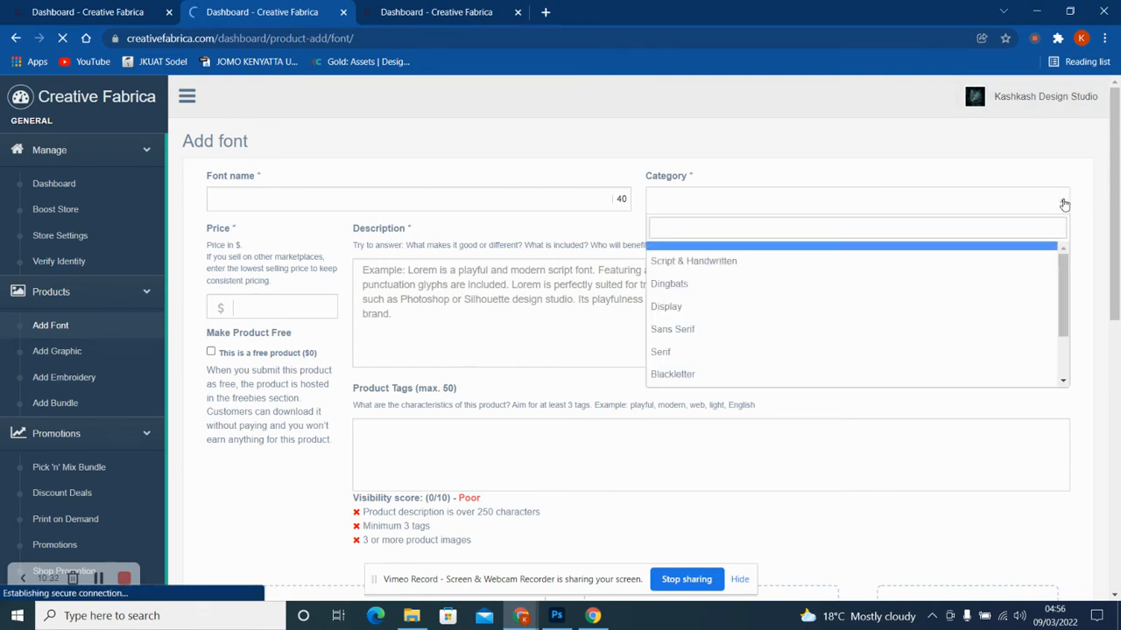
scroll(1065, 363, down, 2)
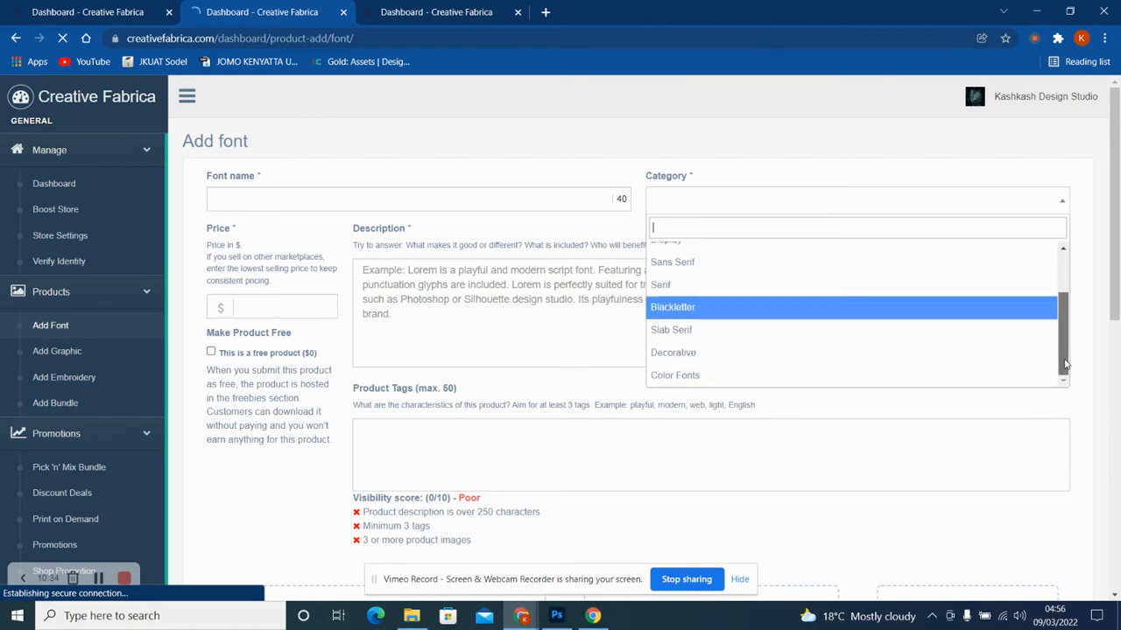
click(628, 441)
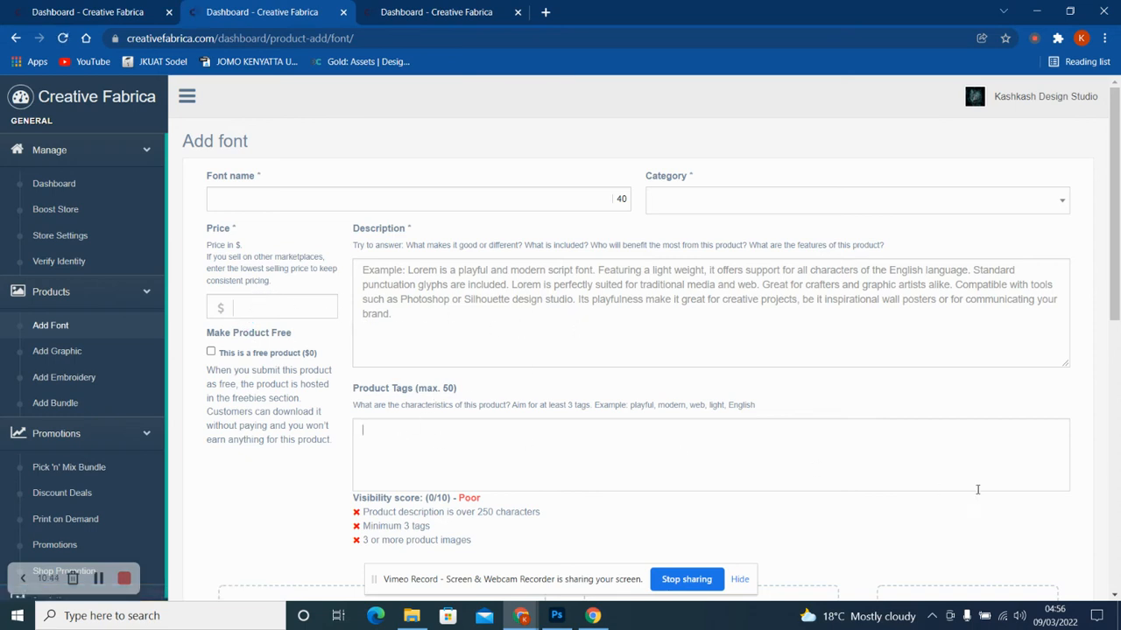
scroll(929, 448, down, 5)
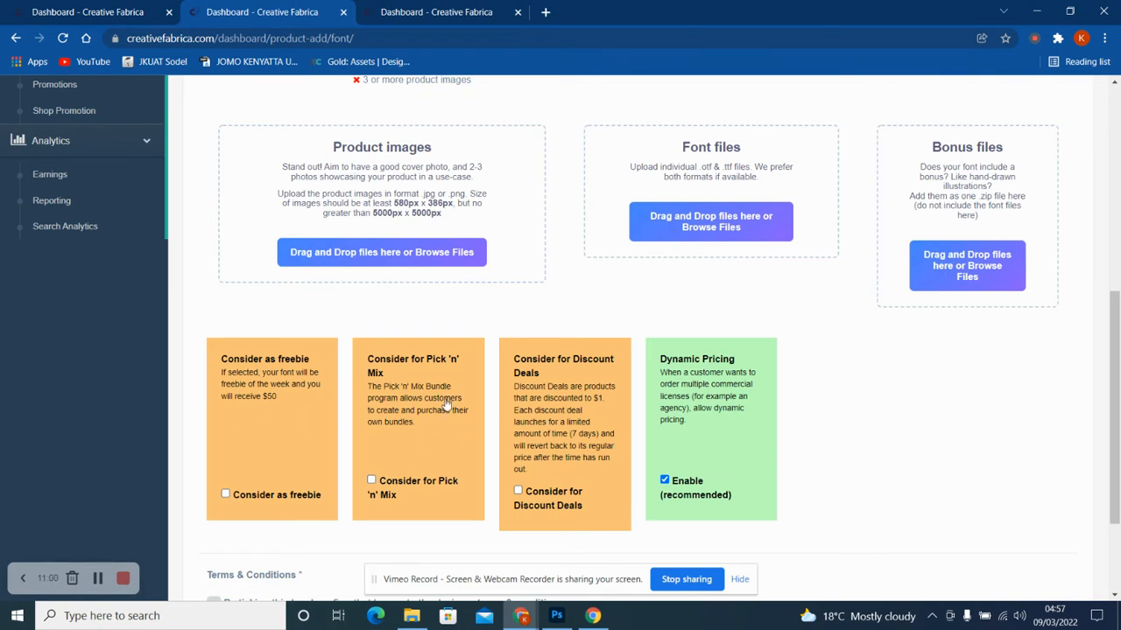
click(1116, 565)
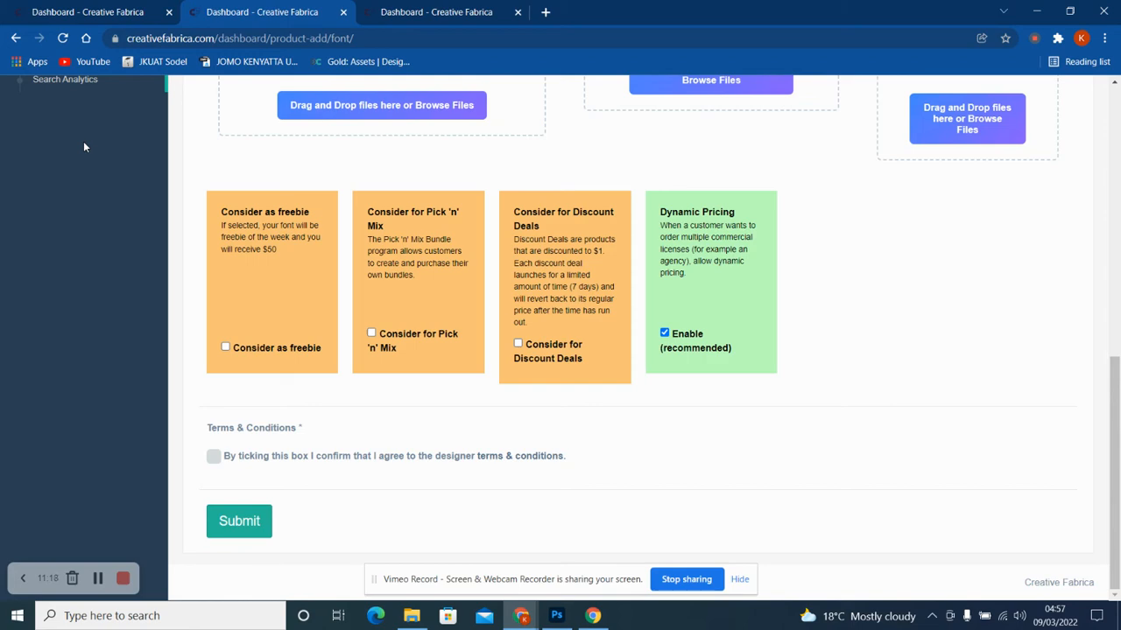
Close the Add font tab and open the new embroidery form from the remaining dashboard tab
click(442, 11)
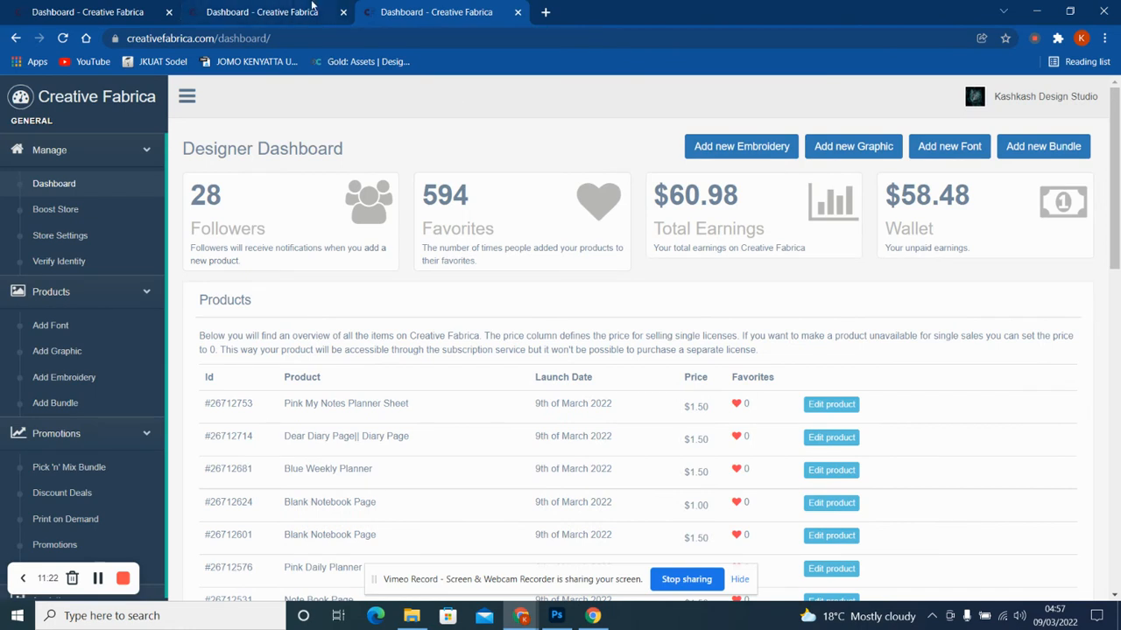
click(343, 11)
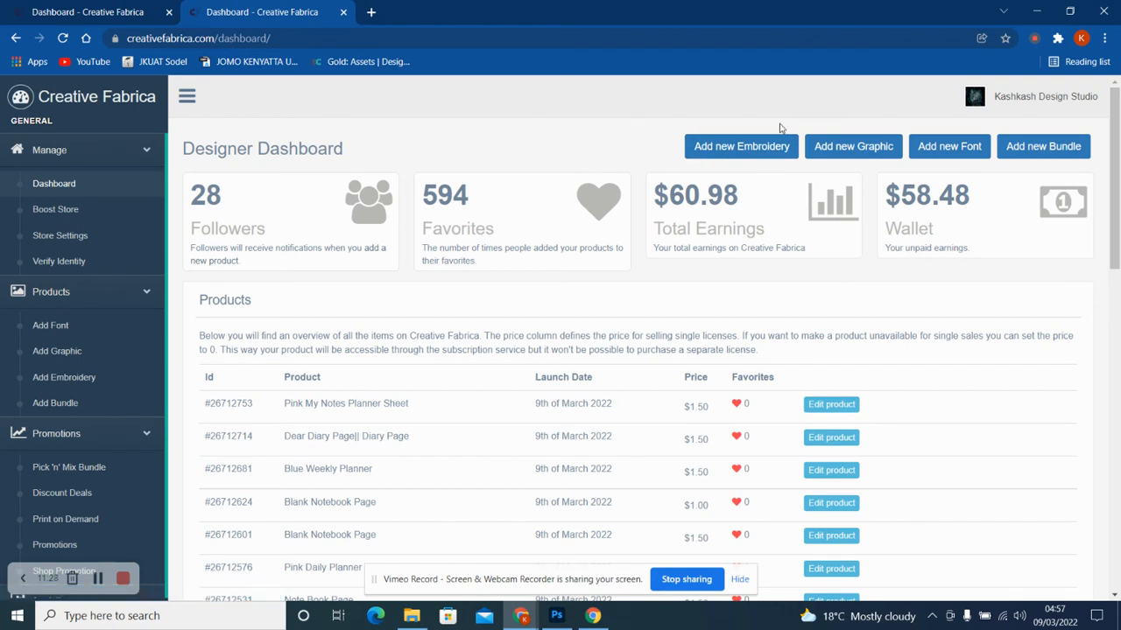
click(714, 149)
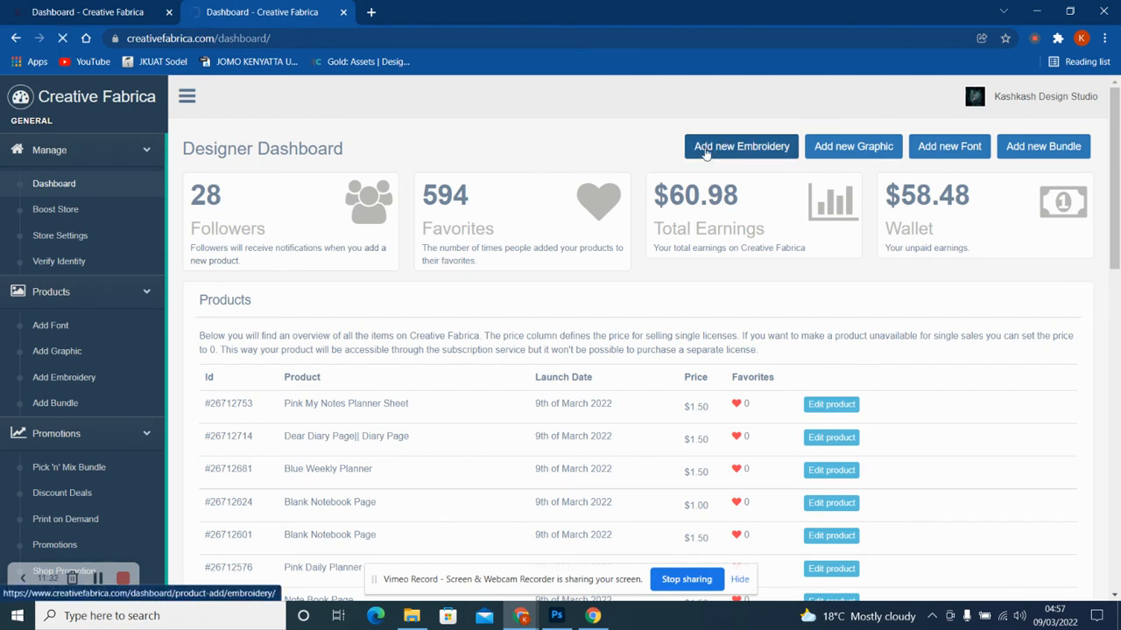
Remove the zip from the calendar's product files and upload the "Pastel Colors Minimalist 12 Months Planner Calendar 2022 Year" archive again
click(86, 9)
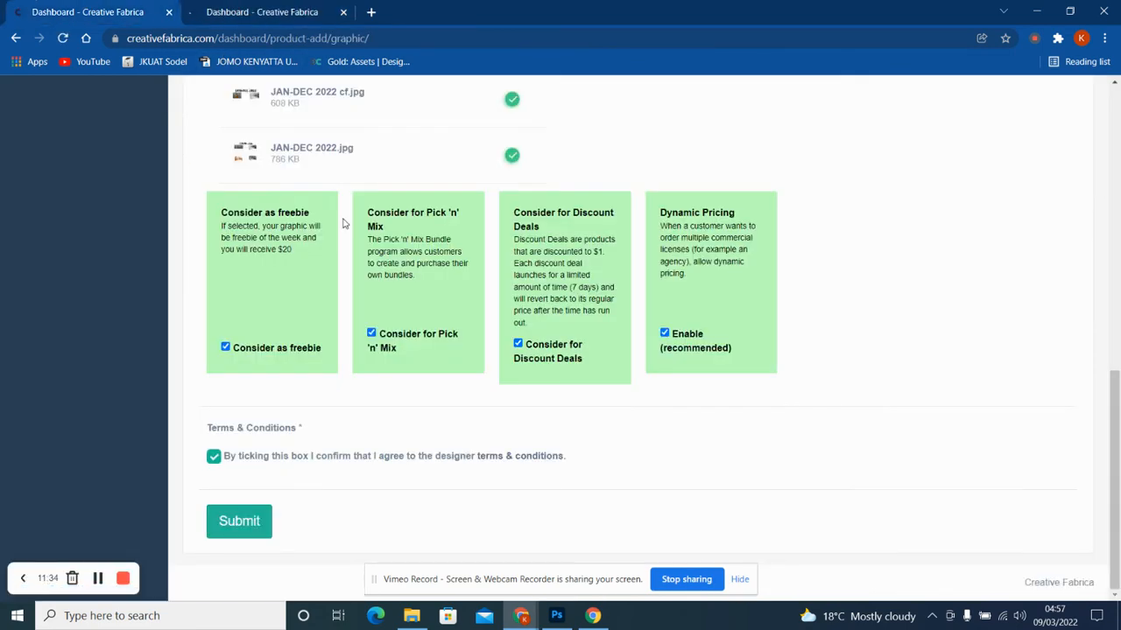
click(1116, 183)
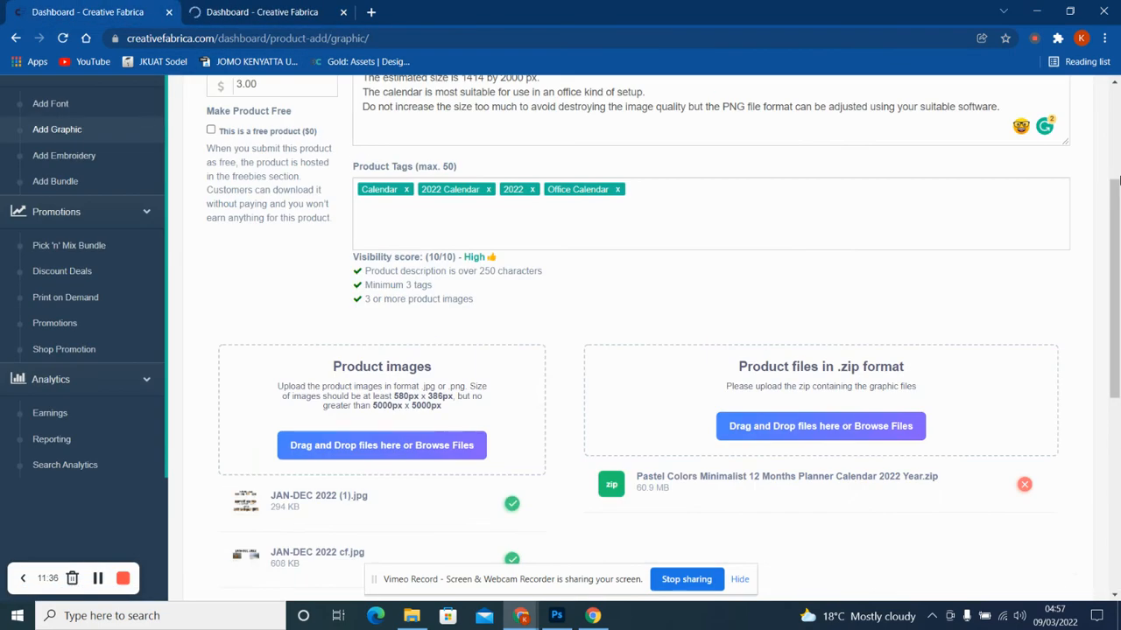
click(1023, 486)
click(791, 428)
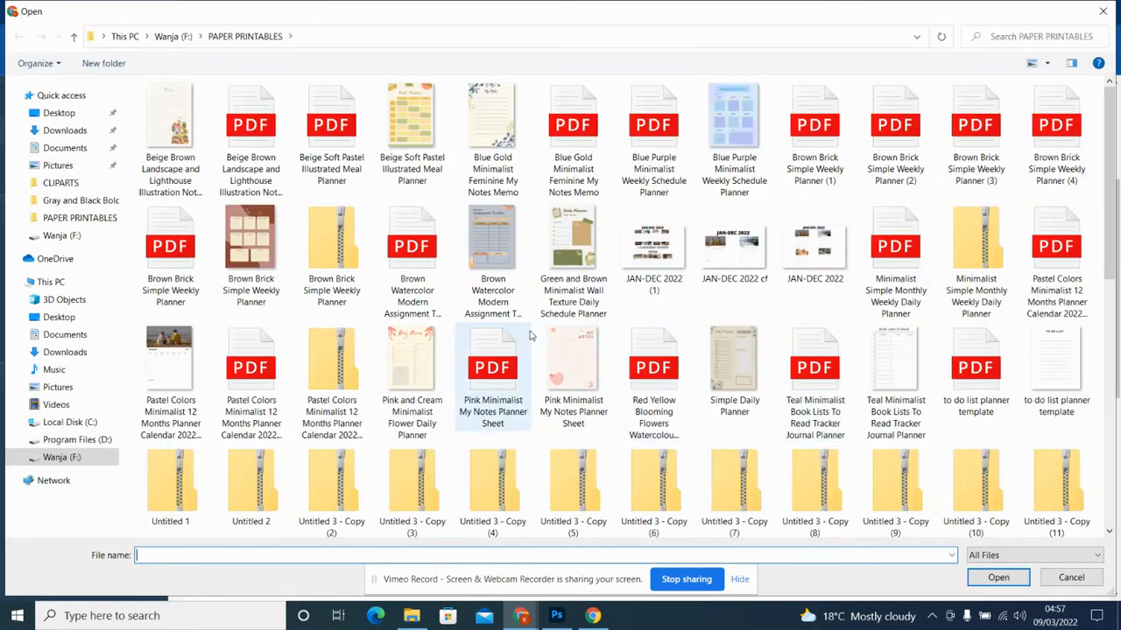
click(330, 362)
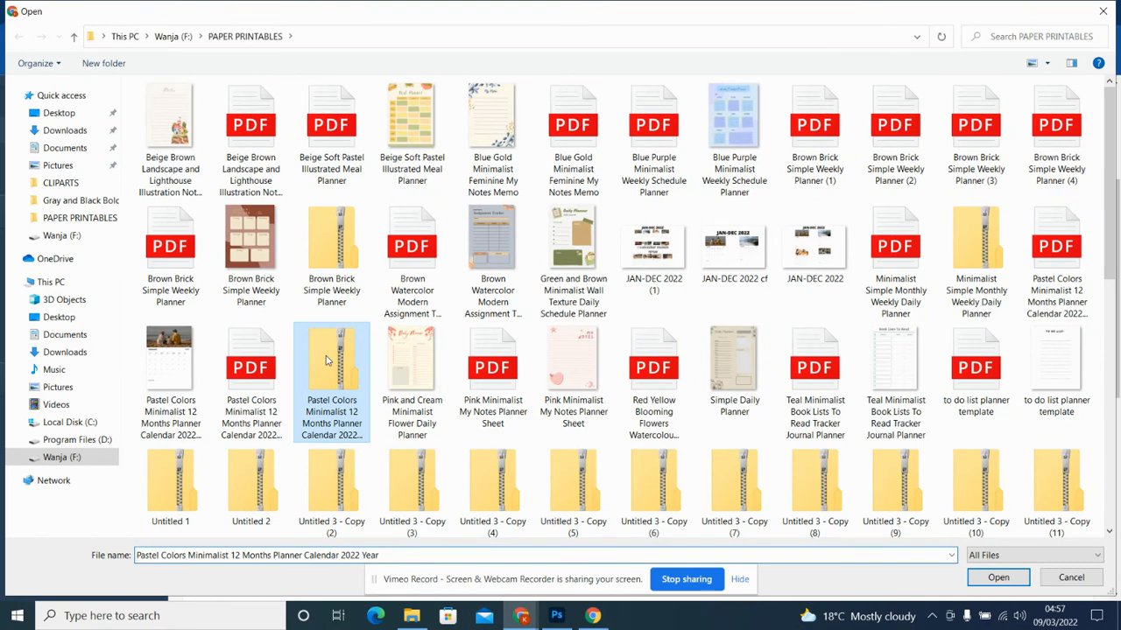
click(998, 577)
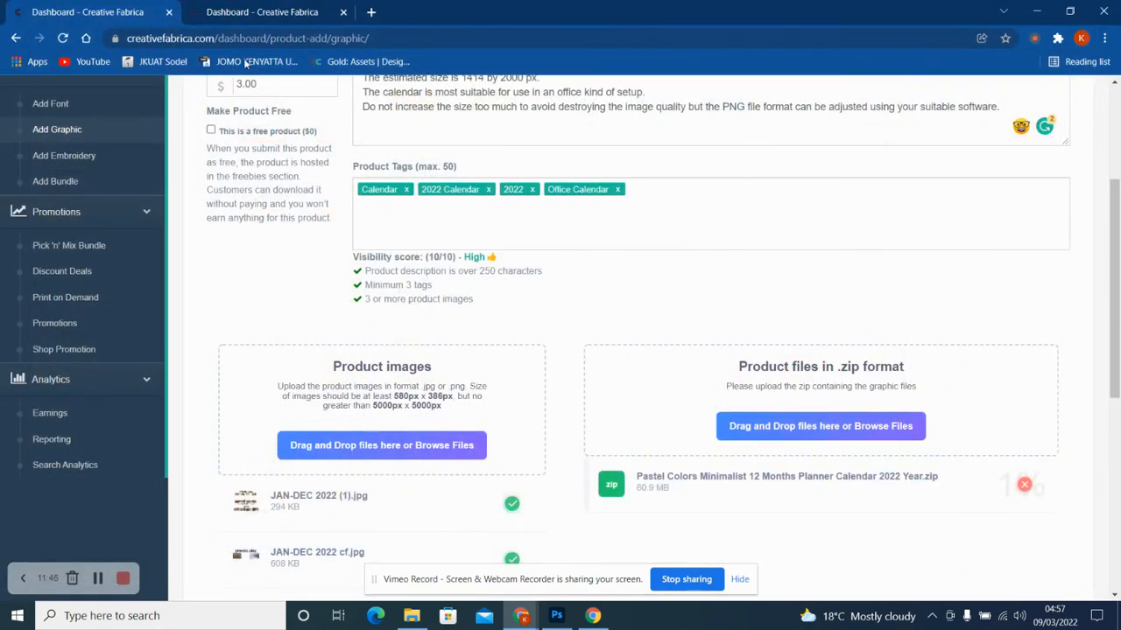
Review the Add embroidery form, including its category list, upload areas, promotion options and digitizing choices
click(230, 11)
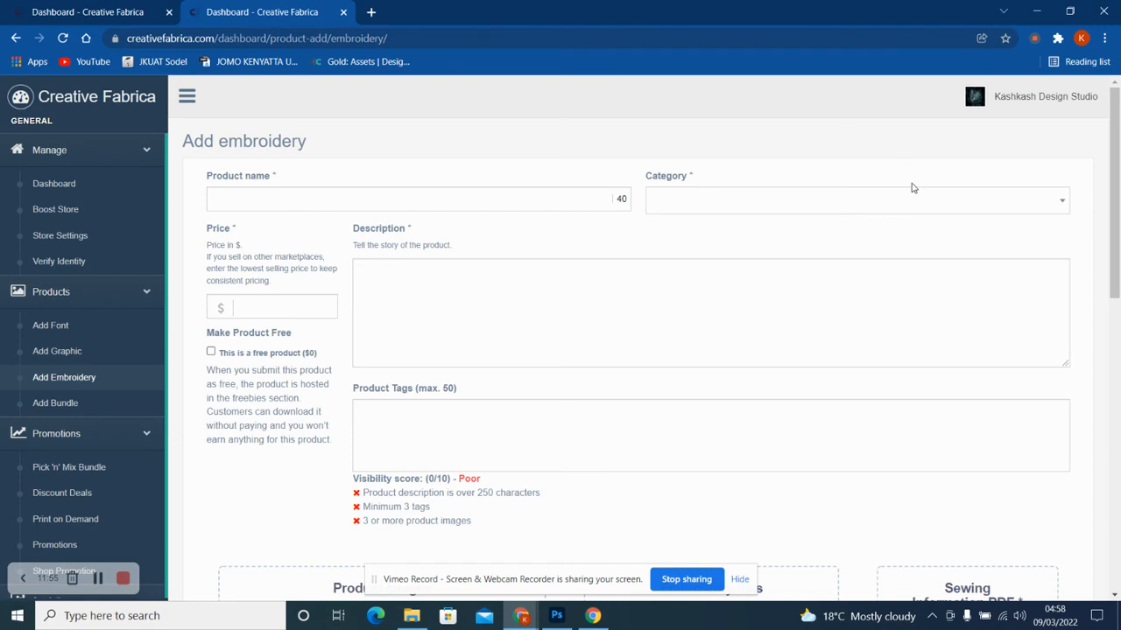
click(1054, 204)
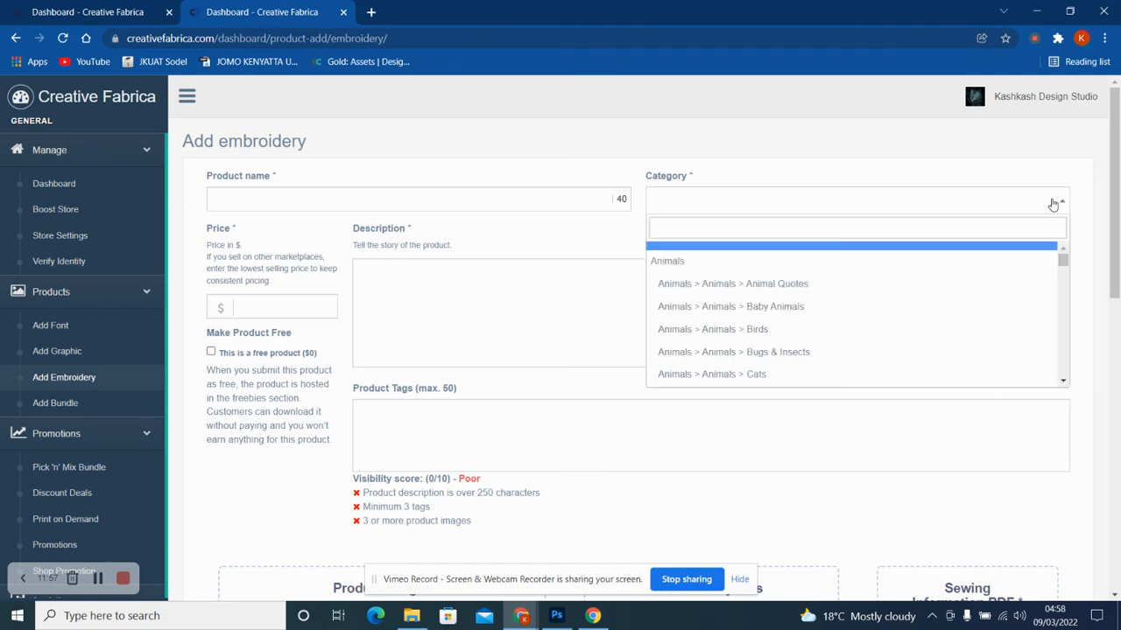
scroll(1068, 327, down, 5)
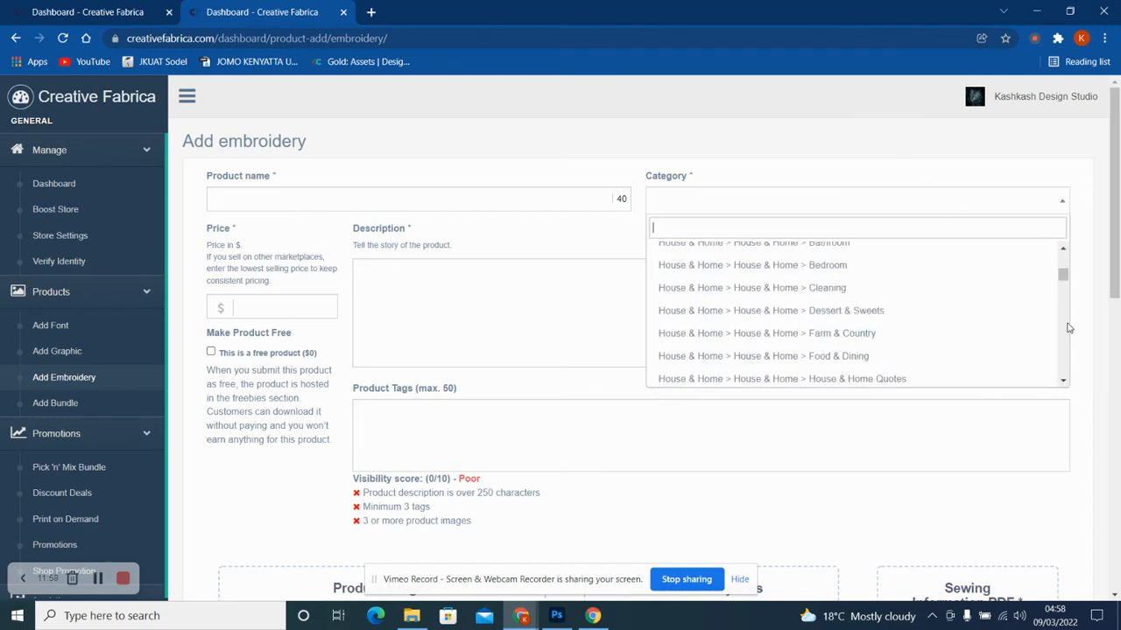
click(429, 309)
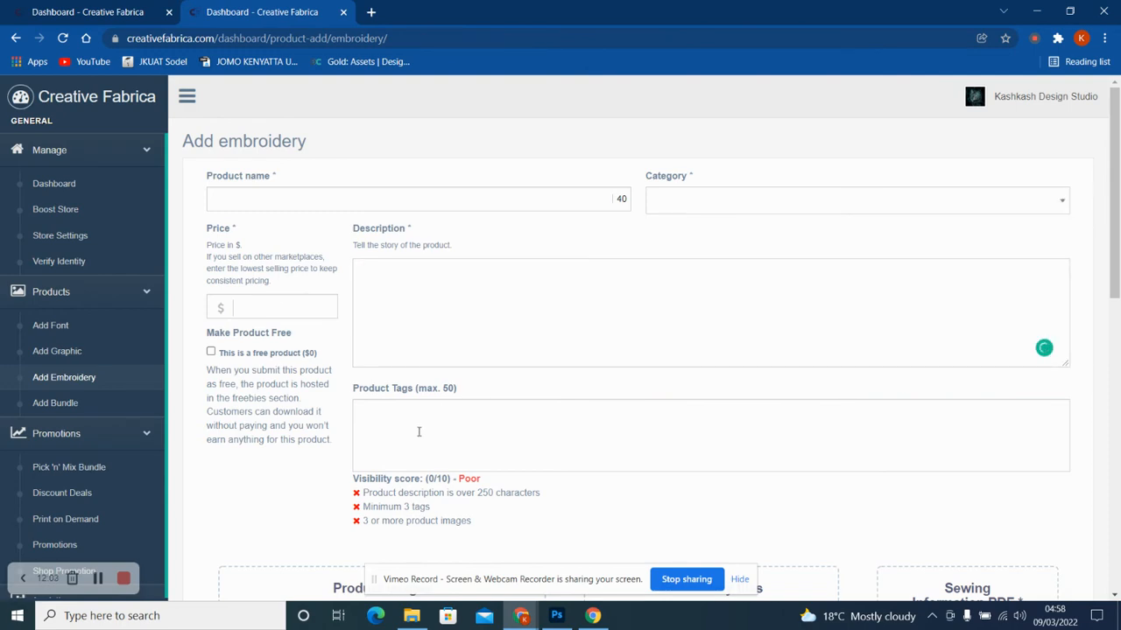
scroll(1119, 541, down, 5)
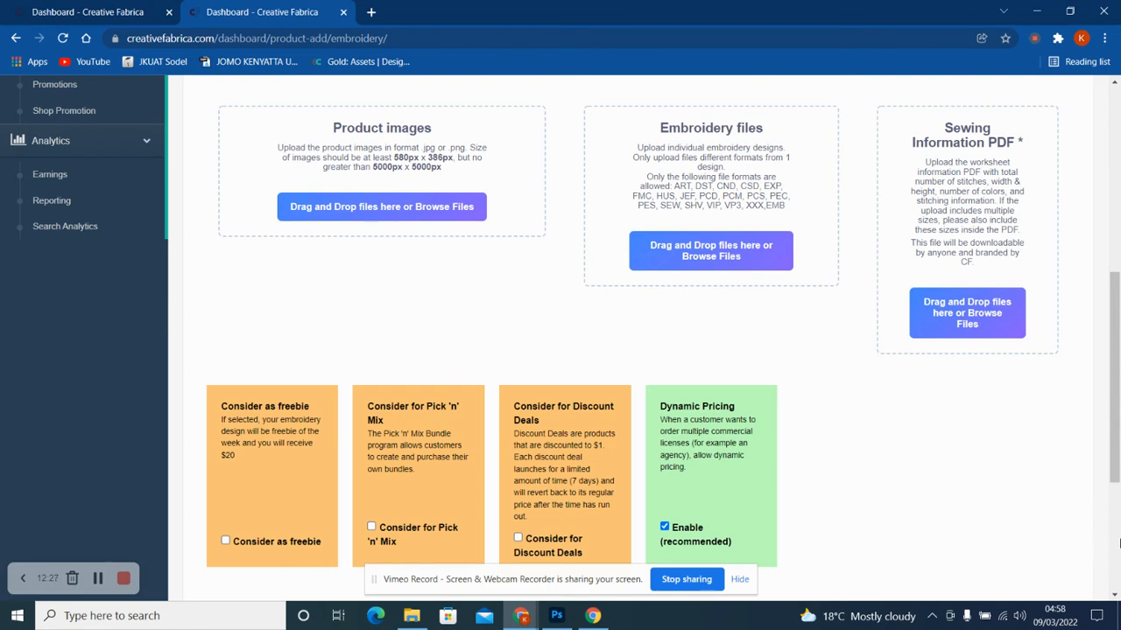
scroll(1118, 543, down, 3)
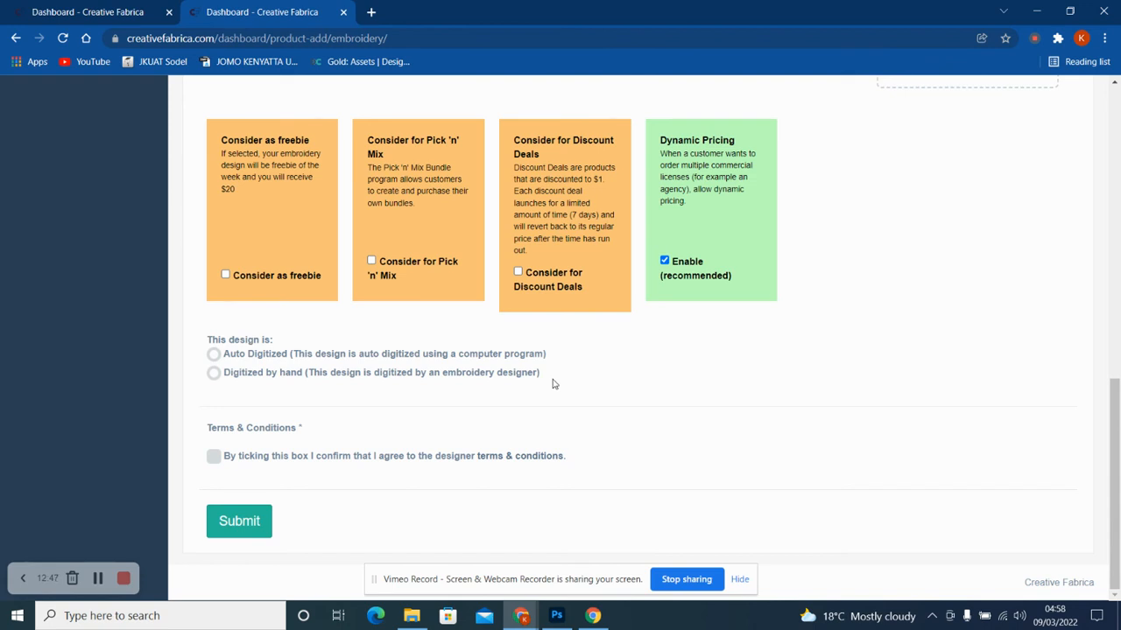
click(1117, 122)
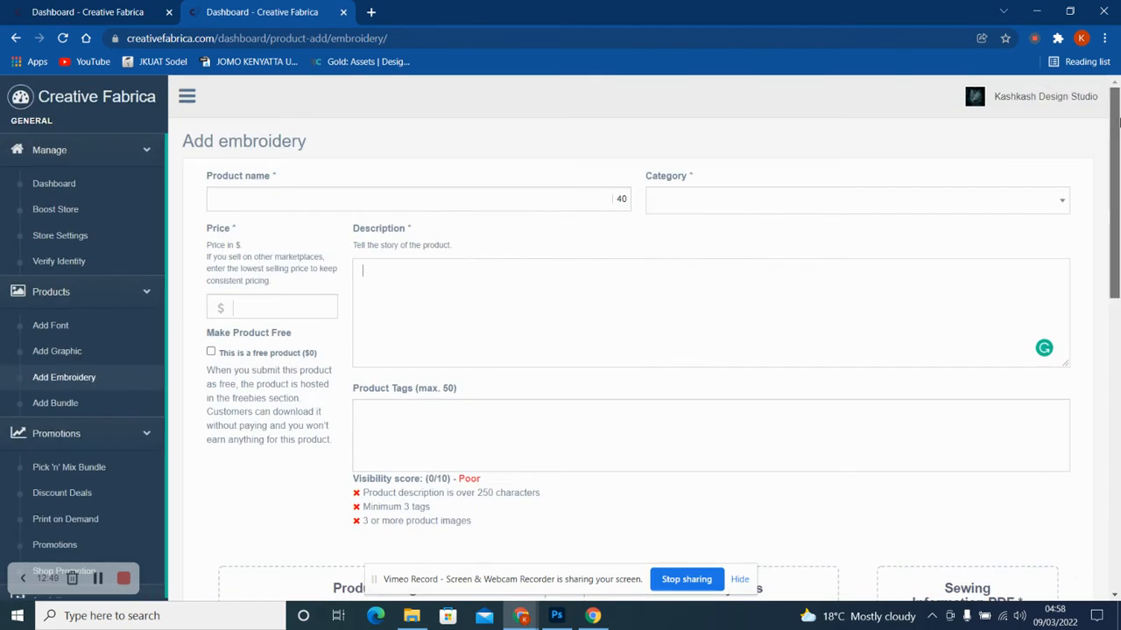
Check the calendar zip's upload progress, open the Create Bundle form from the dashboard, and choose to make a selection of products
click(88, 182)
click(56, 8)
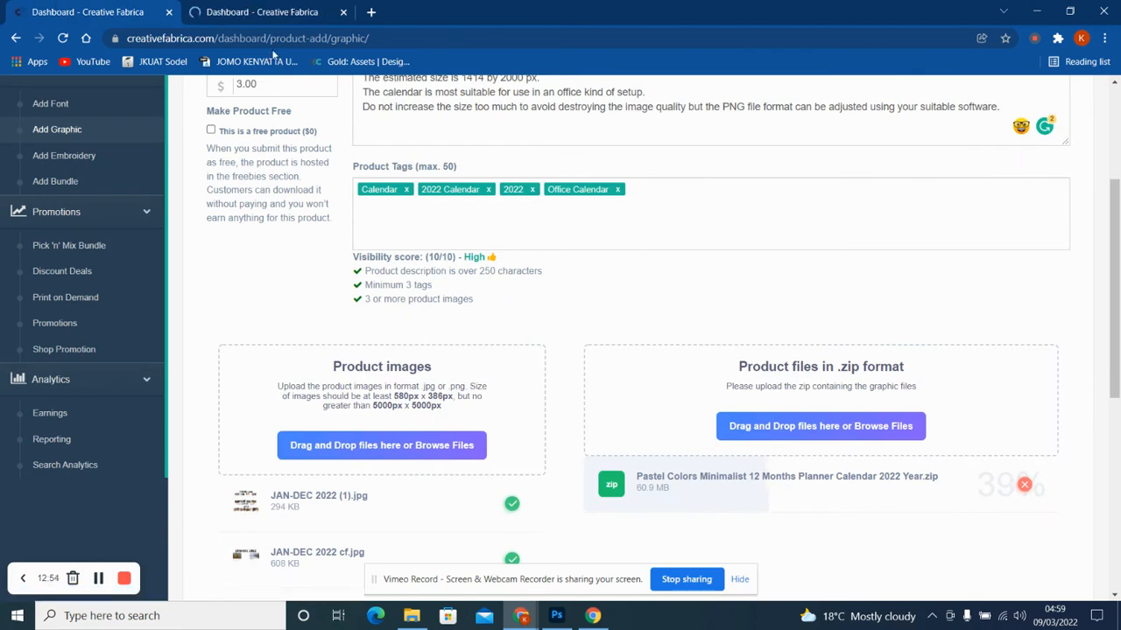
click(223, 9)
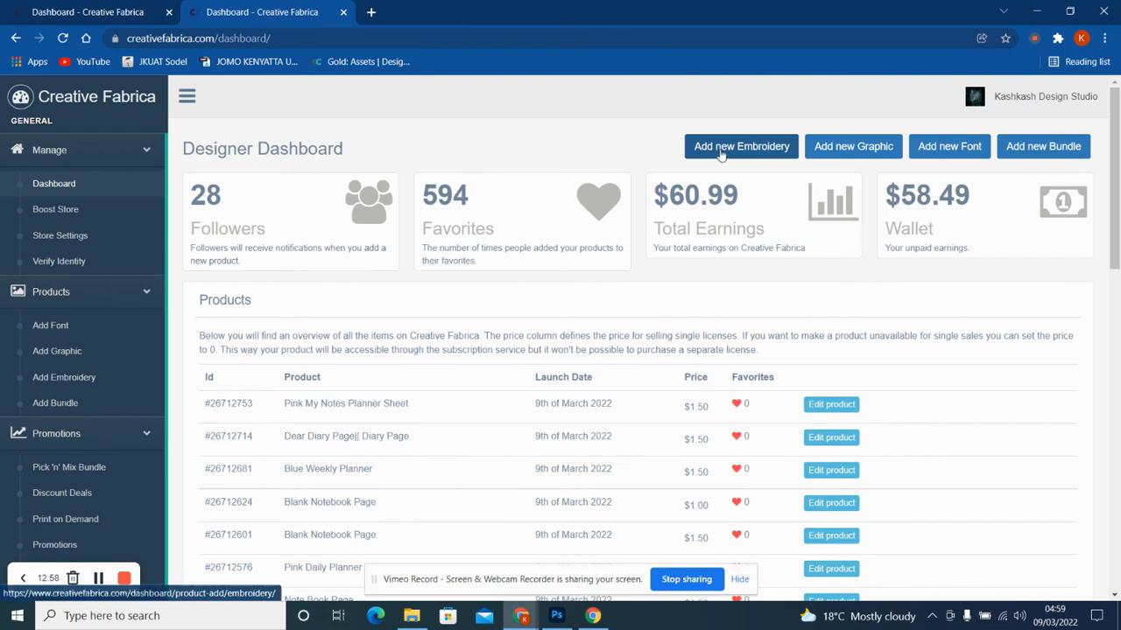
click(1020, 147)
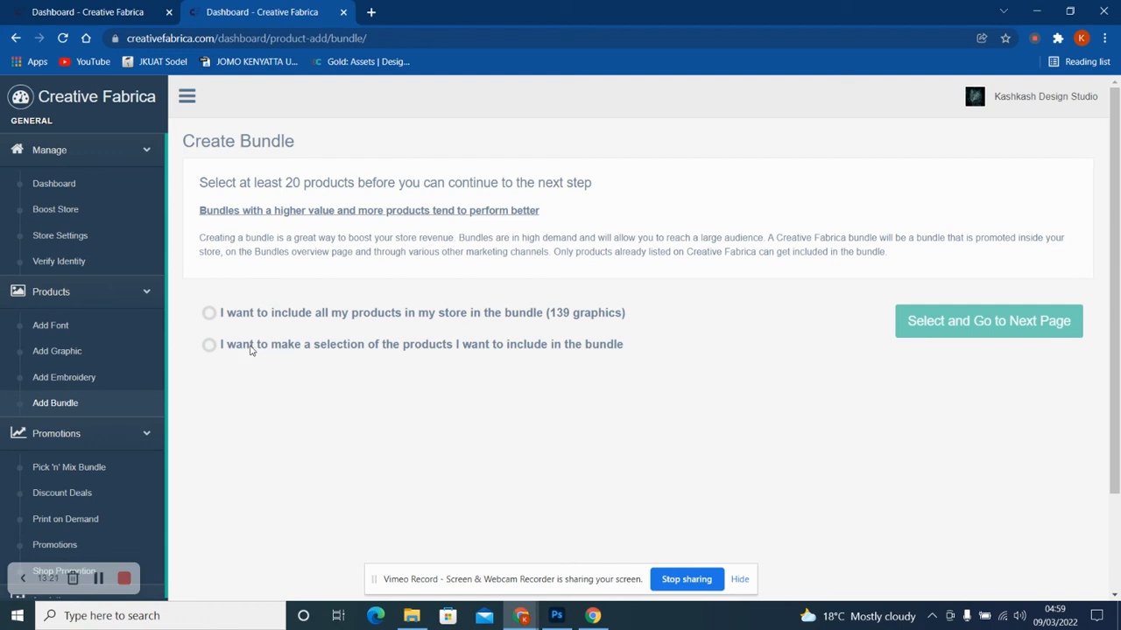
click(210, 347)
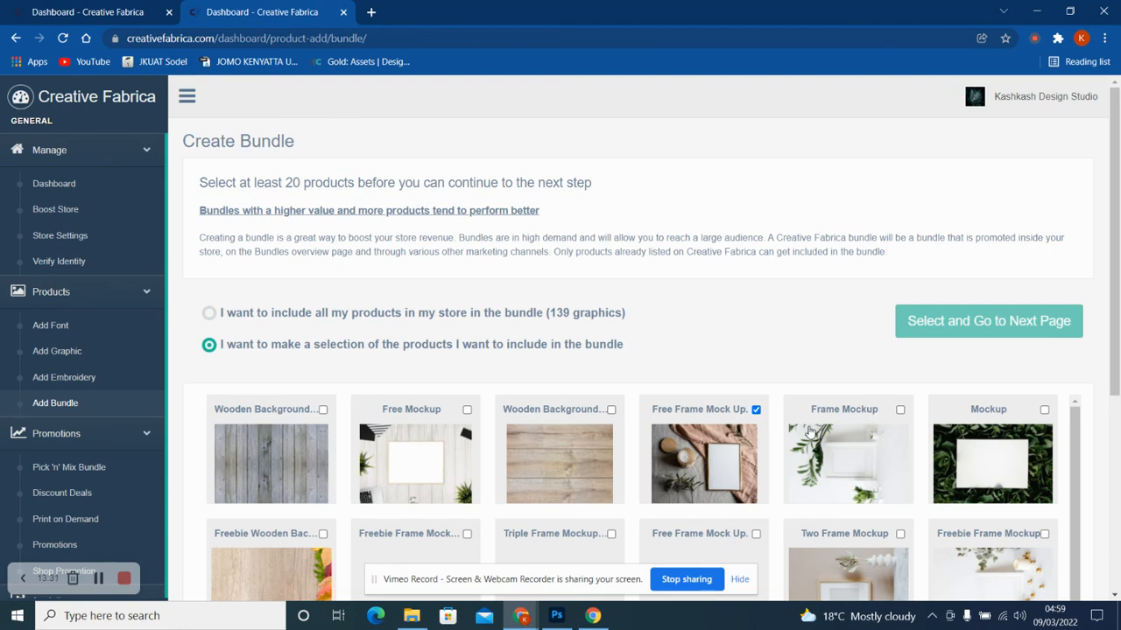
click(860, 453)
click(1029, 466)
scroll(1042, 471, down, 4)
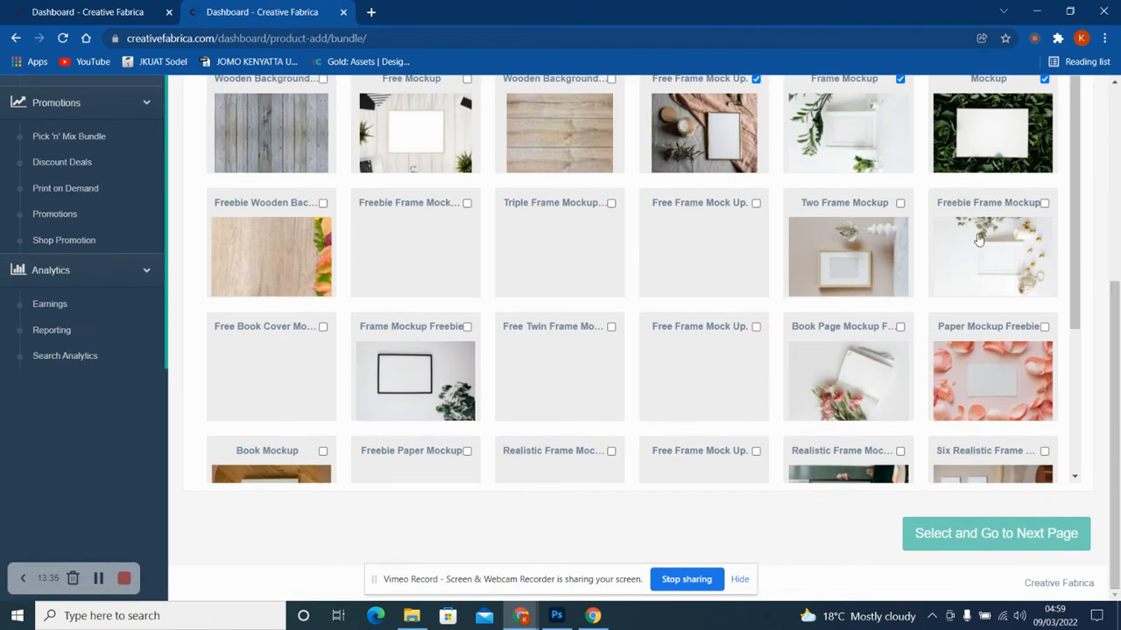
click(975, 159)
click(845, 149)
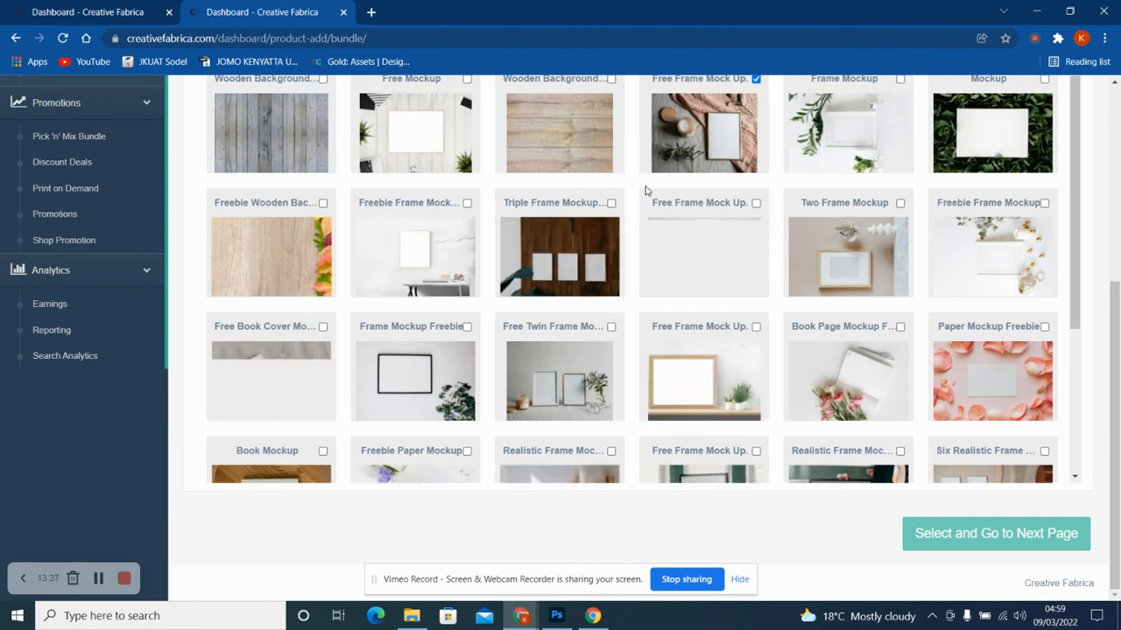
Add both Wooden Background products and Free Mockup from the first row, plus all six second-row products, to the bundle selection
click(567, 141)
click(415, 147)
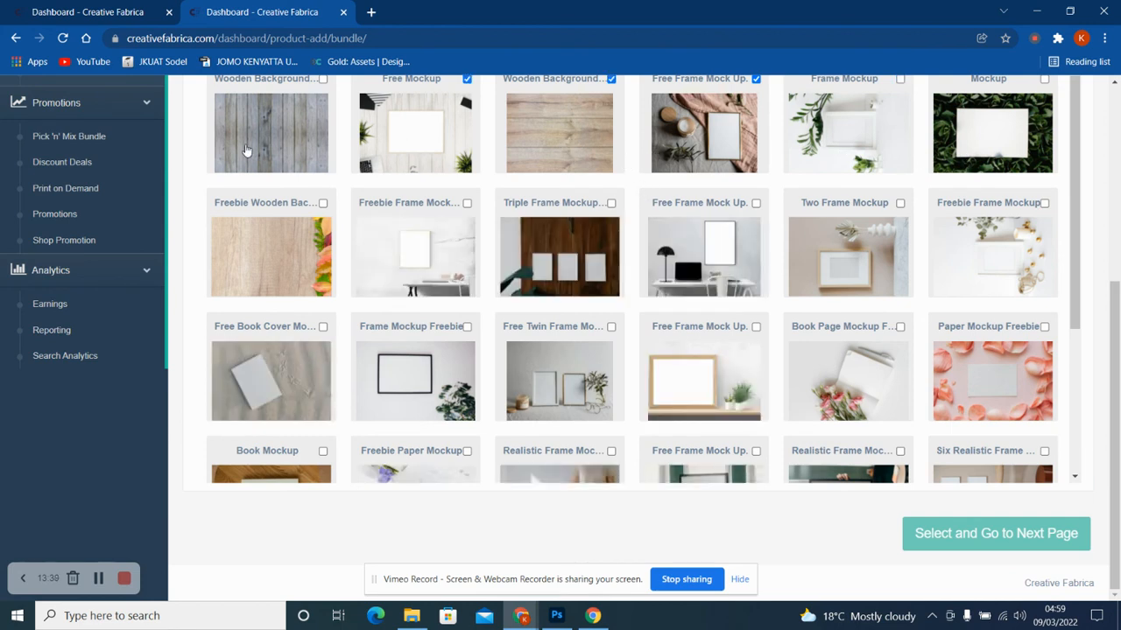
click(248, 151)
click(283, 263)
click(419, 281)
click(613, 273)
click(702, 282)
click(871, 263)
click(1030, 260)
Add all six products in the third row to the bundle selection, from Free Book Cover Mockup to Paper Mockup Freebie
click(383, 366)
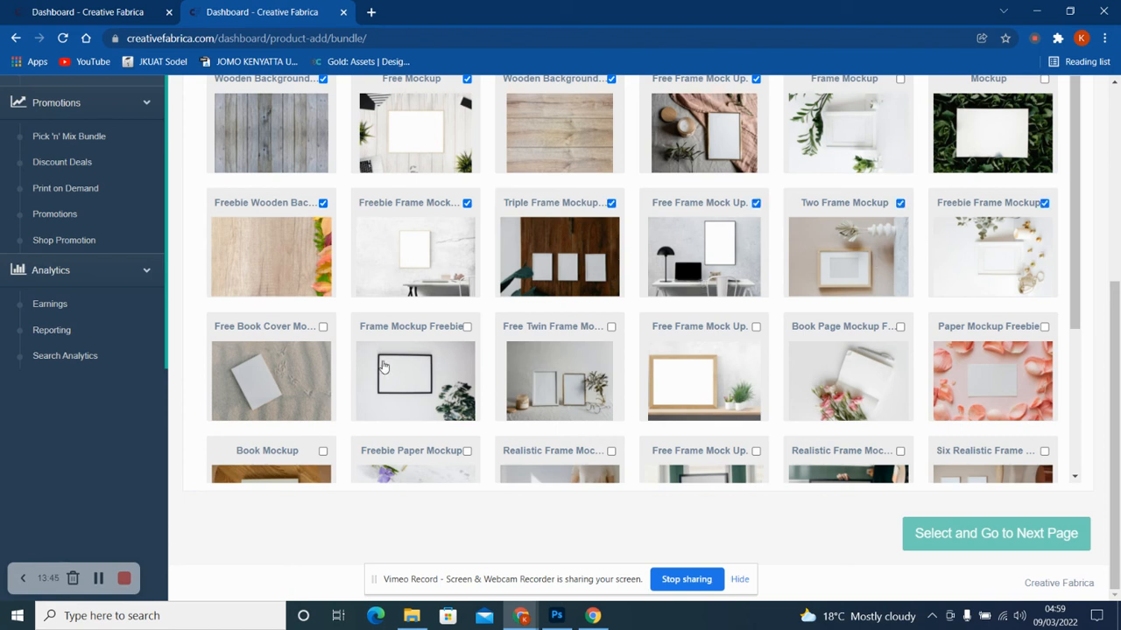
click(245, 373)
click(527, 383)
click(678, 385)
click(845, 408)
click(979, 396)
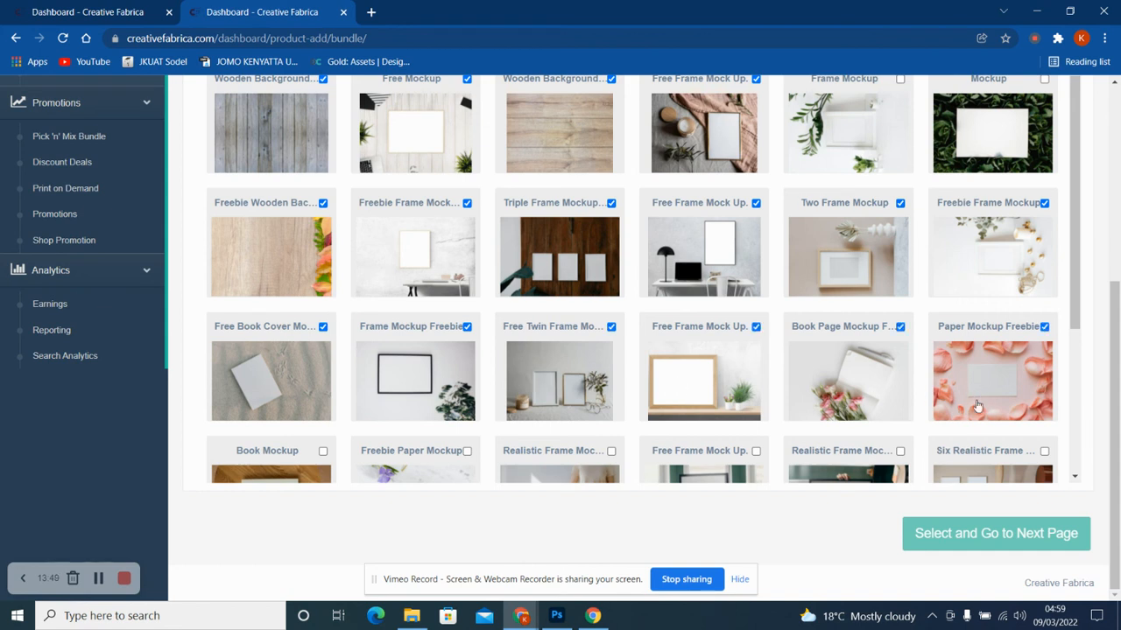
Add all six products in the fourth row to the bundle selection and continue to the bundle details page
click(973, 457)
click(861, 458)
click(711, 451)
click(606, 461)
click(445, 450)
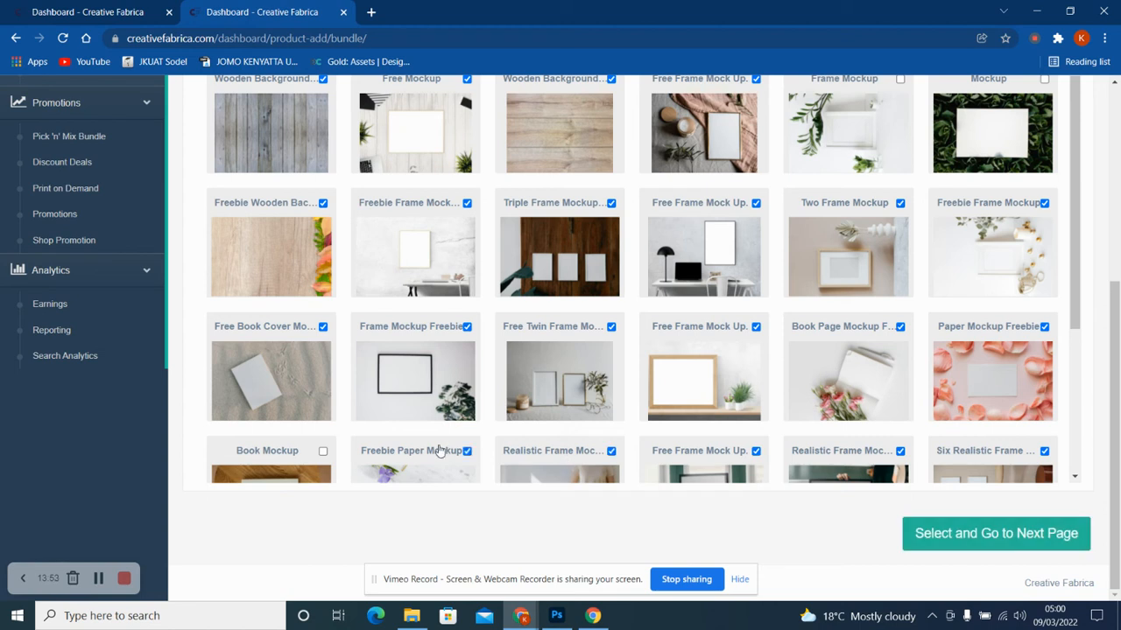
click(267, 464)
click(955, 545)
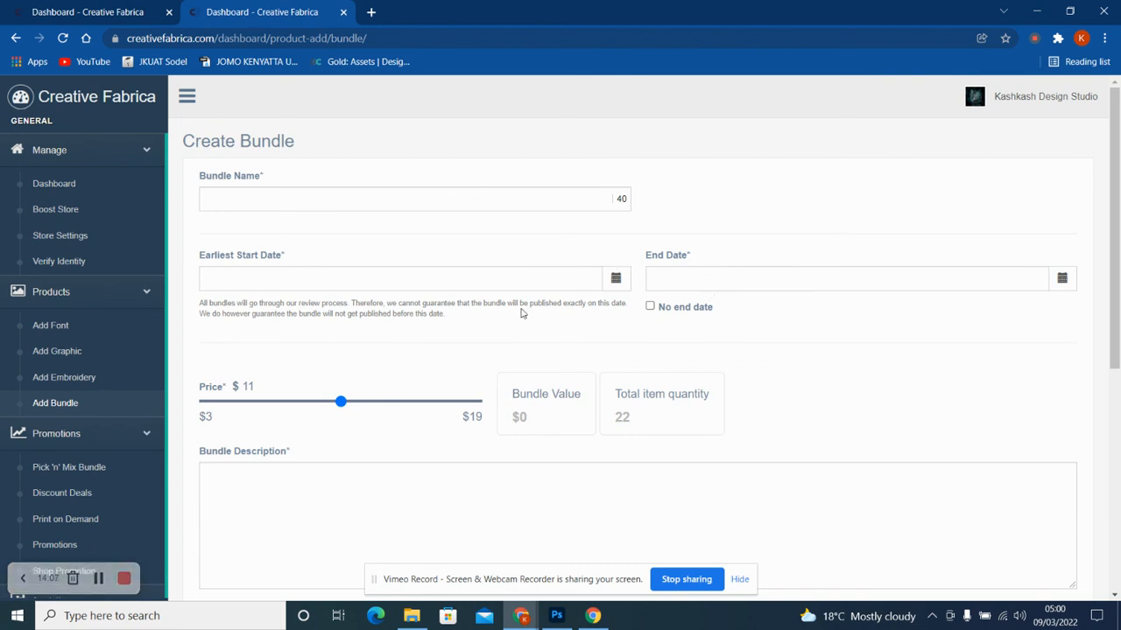
Review the bundle details form, including the name, dates, no-end-date option, price, description, preview and Facebook share images, and terms
click(729, 266)
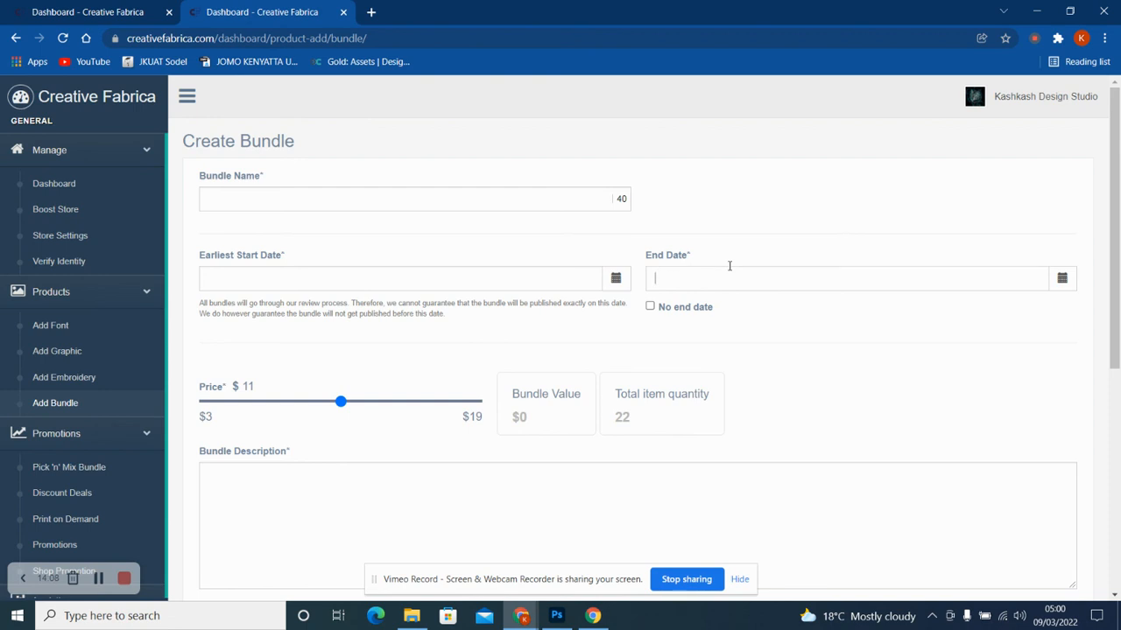
click(650, 308)
click(650, 307)
click(1119, 462)
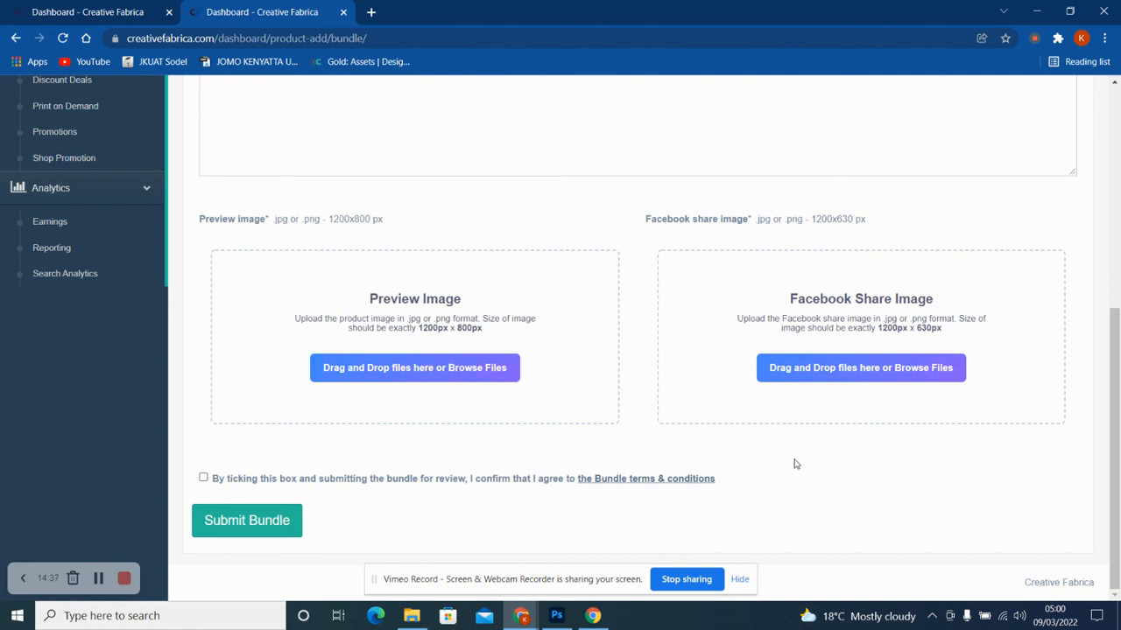
click(203, 478)
scroll(1105, 219, up, 5)
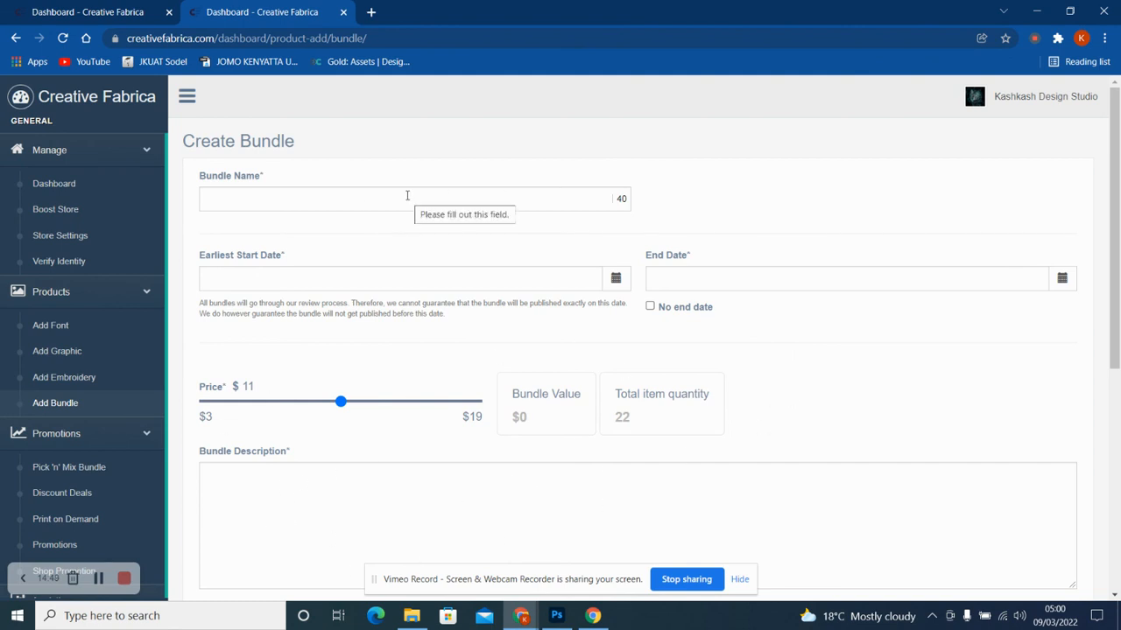
Return to the calendar's Add graphic form and review its uploaded files, promotion options, product details and free-product option
click(85, 11)
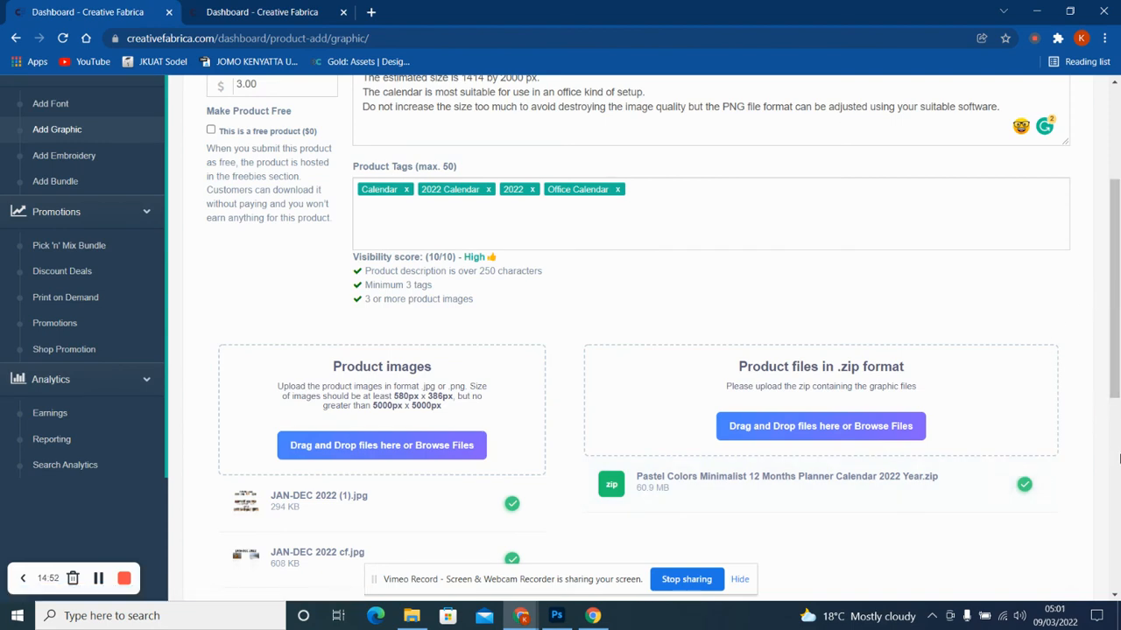
scroll(1027, 467, down, 5)
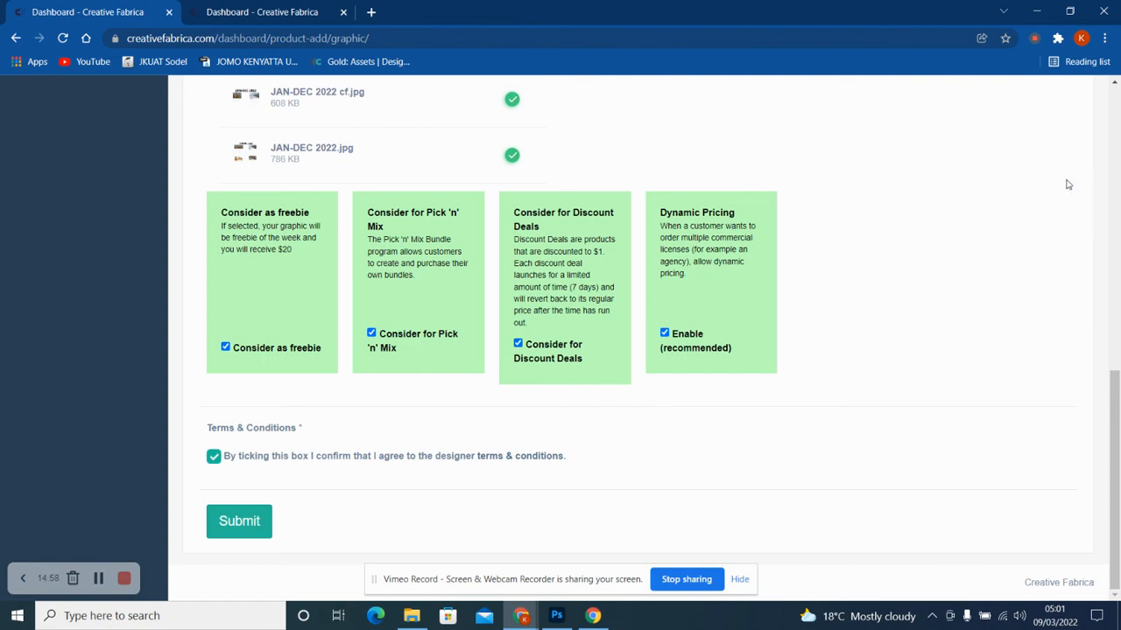
scroll(1119, 157, up, 5)
scroll(1118, 153, up, 3)
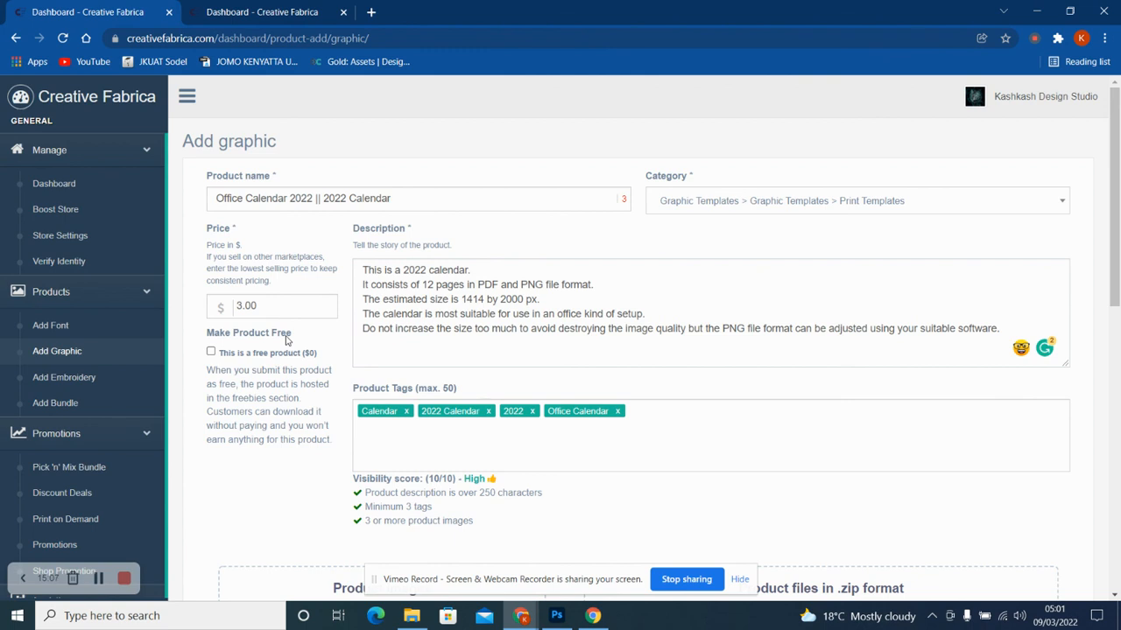
click(211, 352)
click(211, 352)
Submit the "Office Calendar 2022 || 2022 Calendar" graphic for review
scroll(1094, 411, down, 6)
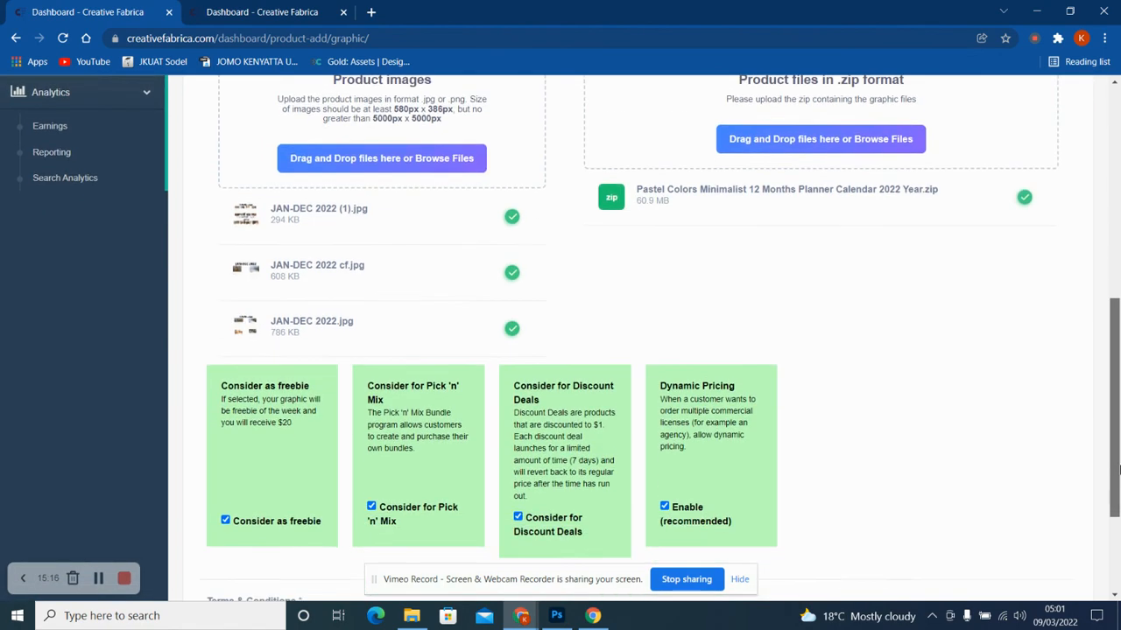
drag(1118, 470, 1118, 547)
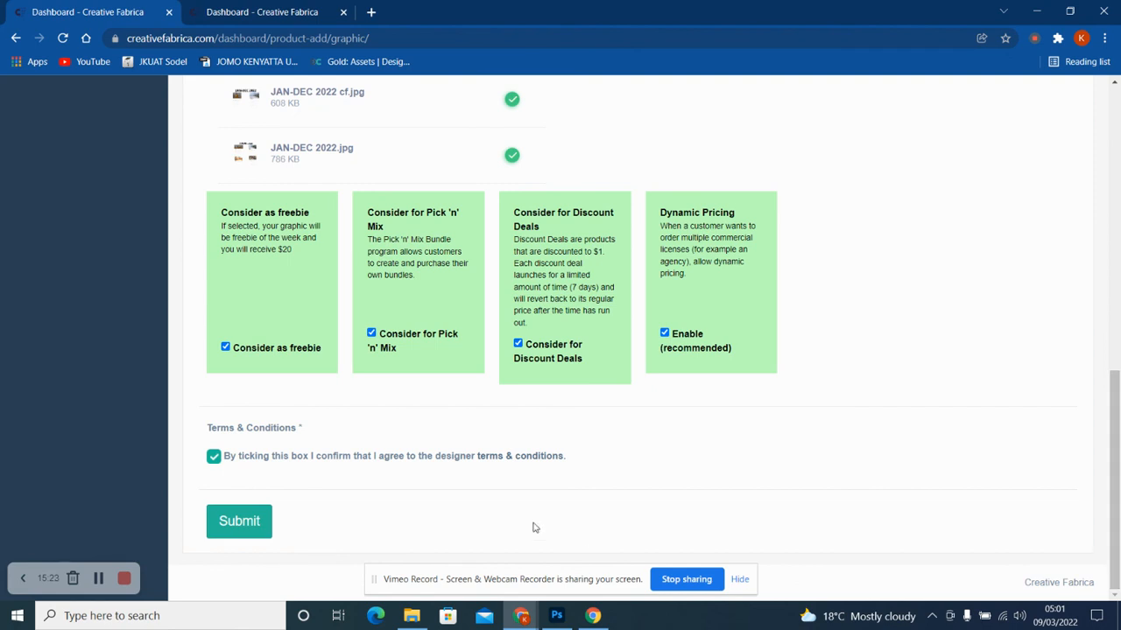
click(230, 516)
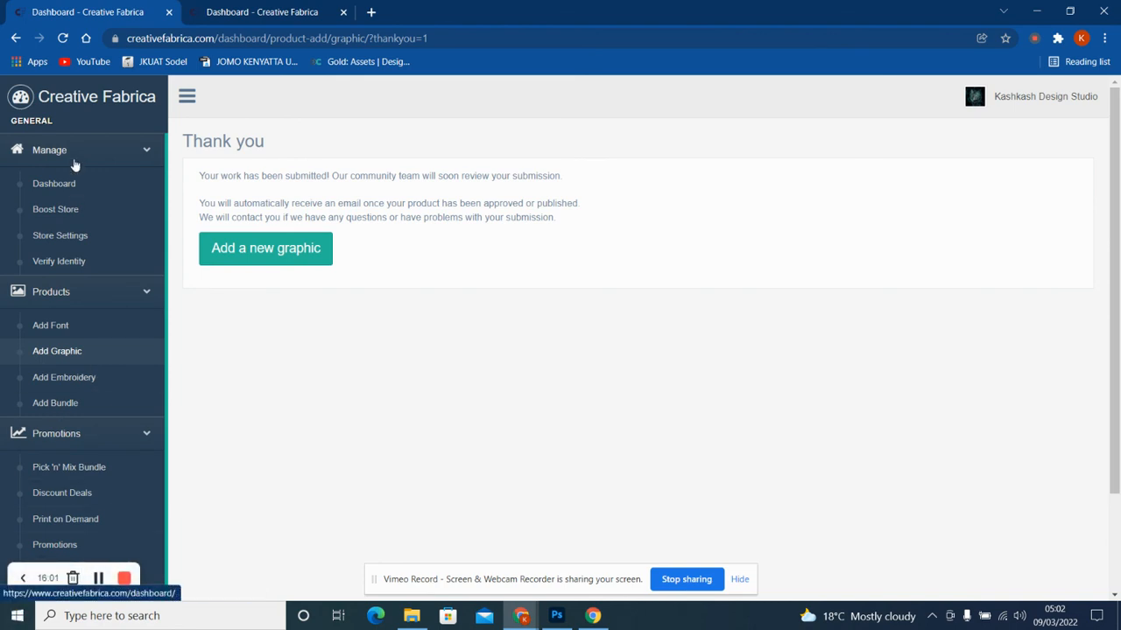
Open the designer dashboard and check the product list, Pending Submissions, Approved Submissions and Bundles sections
click(75, 184)
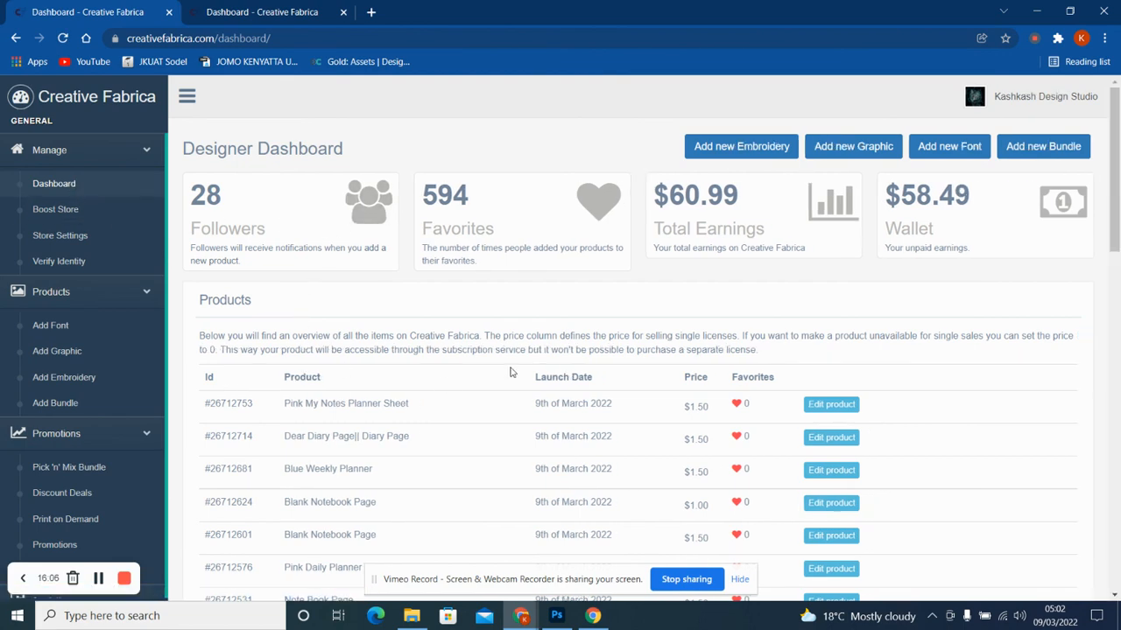
click(1119, 492)
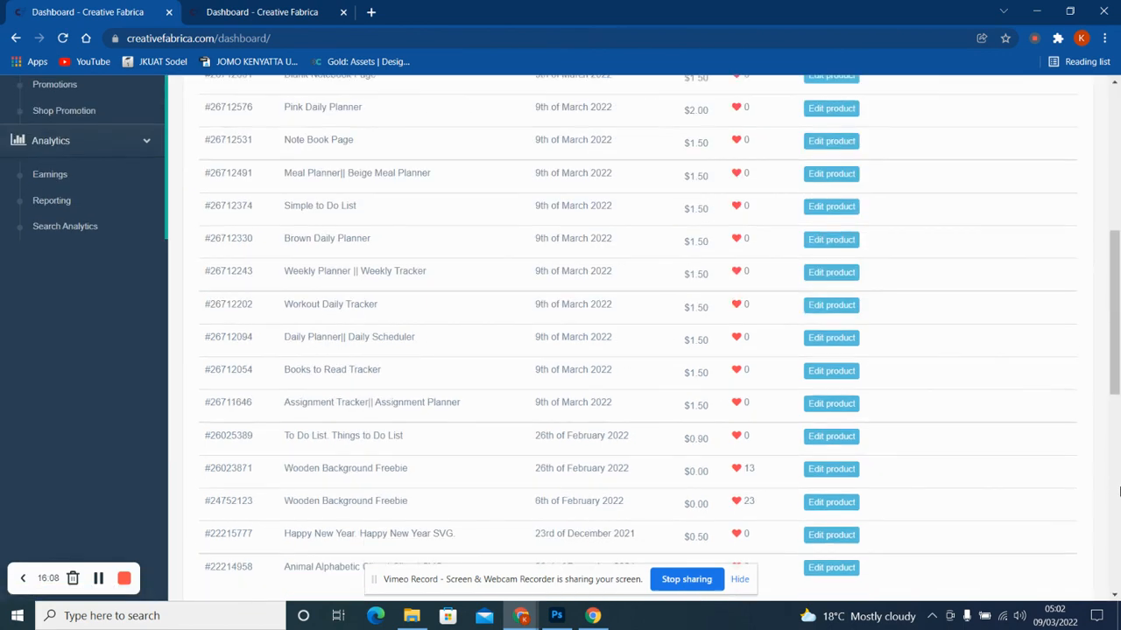
click(1118, 492)
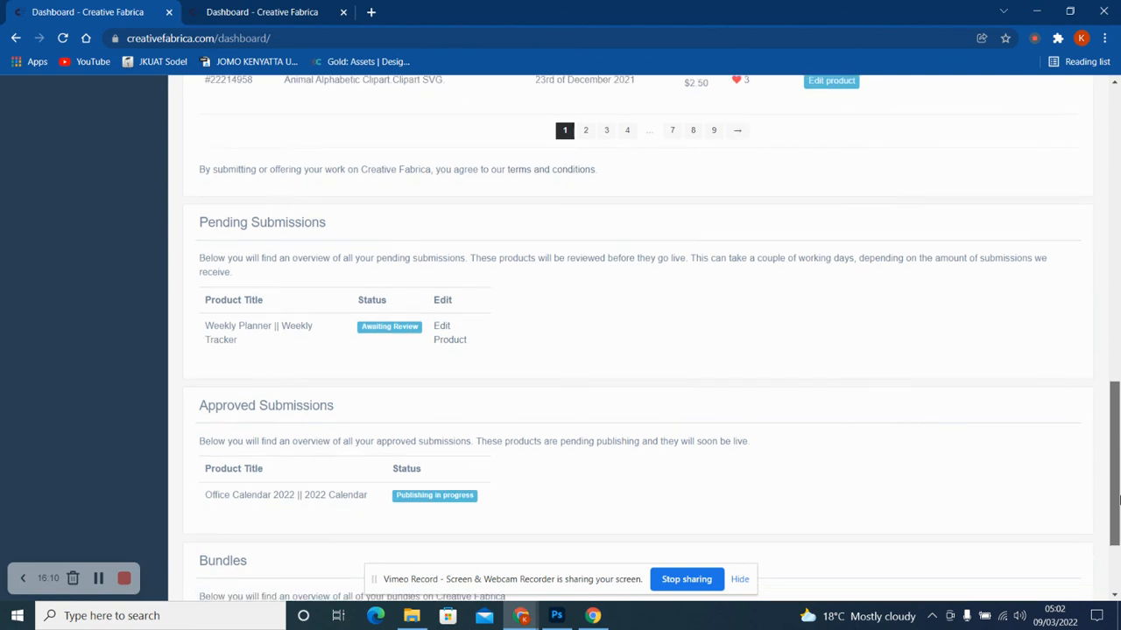
drag(1118, 499, 1118, 535)
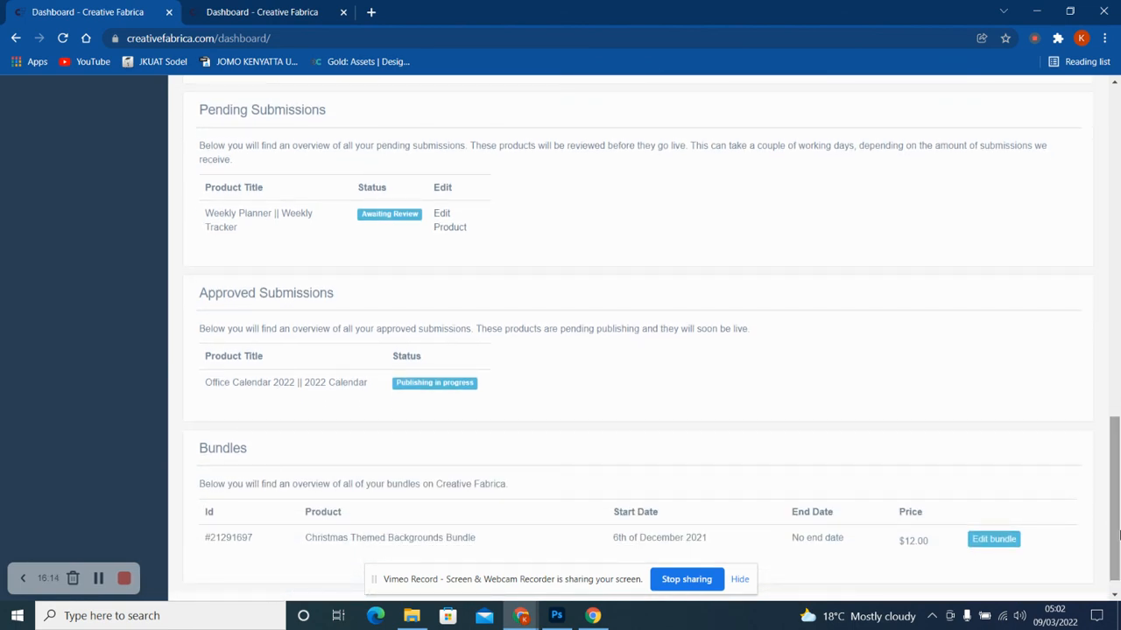